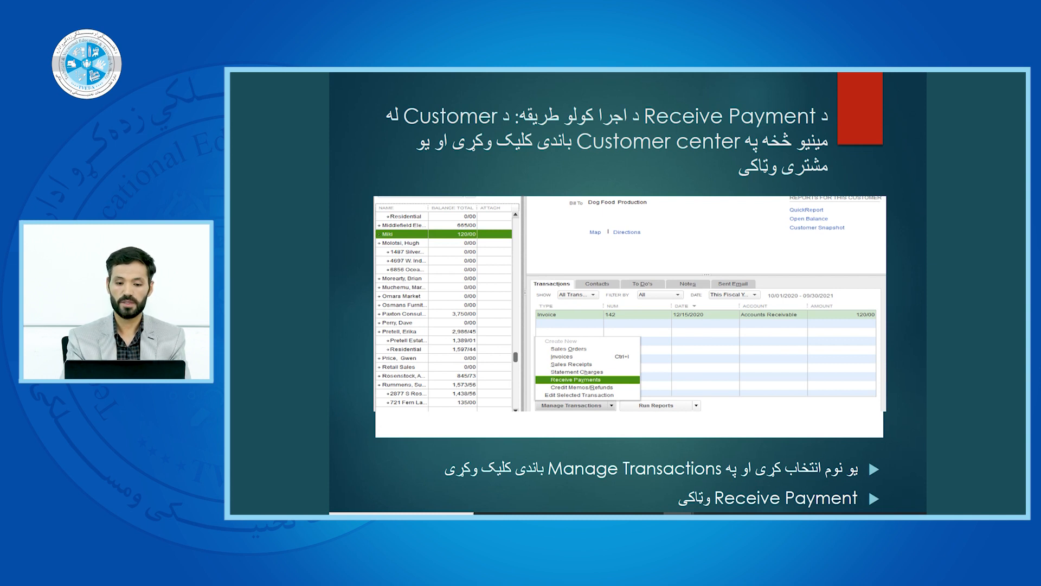
{"action": "key", "text": "Right"}
{"action": "key", "text": "Left"}
{"action": "key", "text": "Right"}
{"action": "key", "text": "Right"}
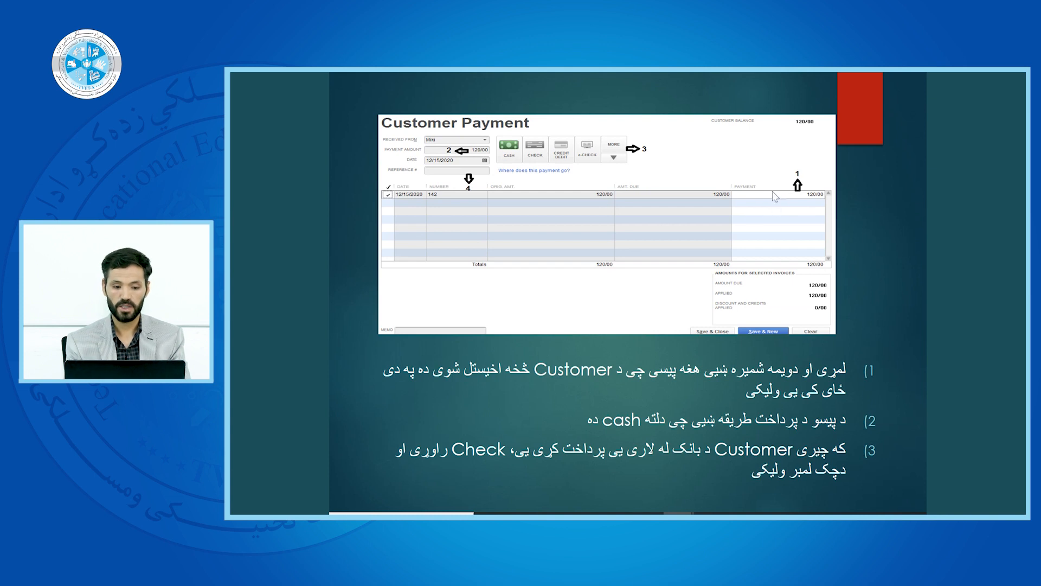
{"action": "left_click", "coordinate": [448, 145]}
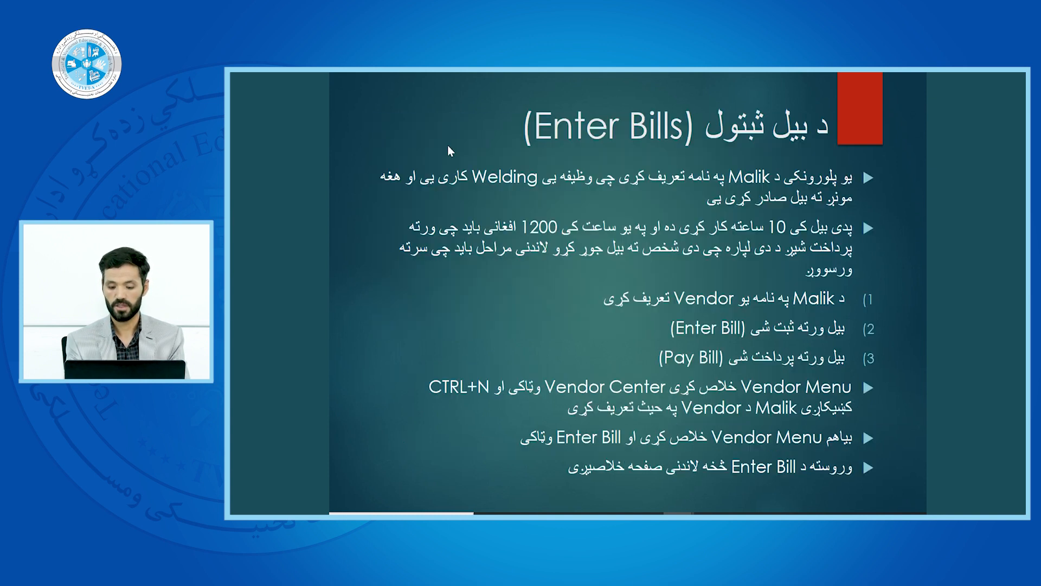
{"action": "key", "text": "Left"}
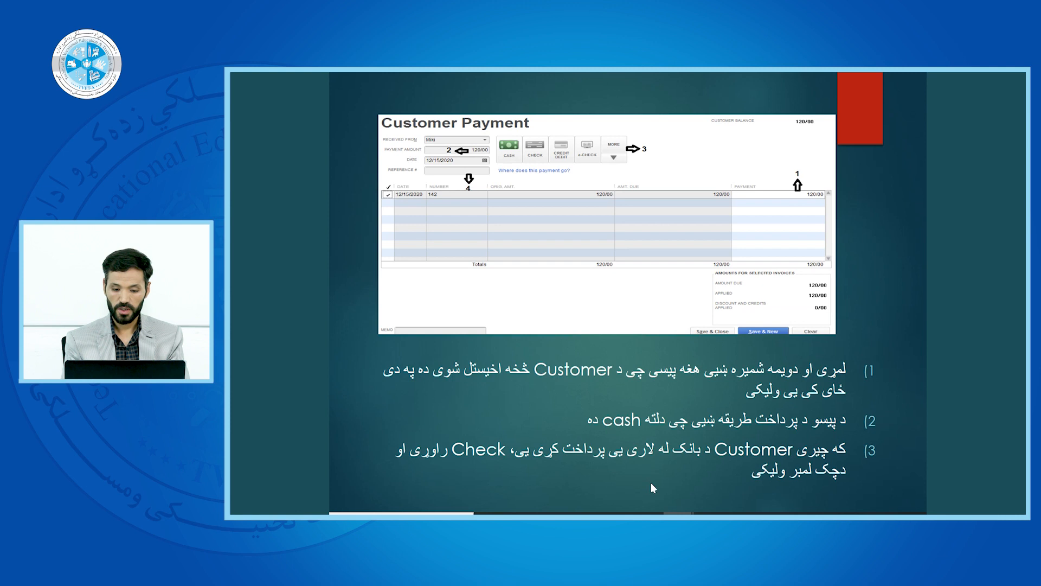
{"action": "left_click", "coordinate": [648, 513]}
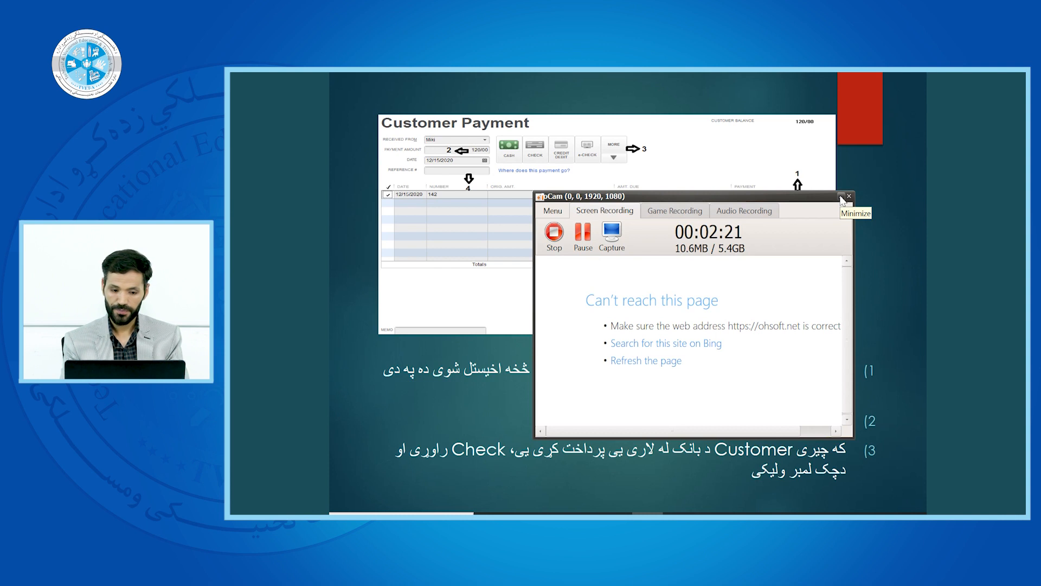
{"action": "left_click", "coordinate": [841, 197]}
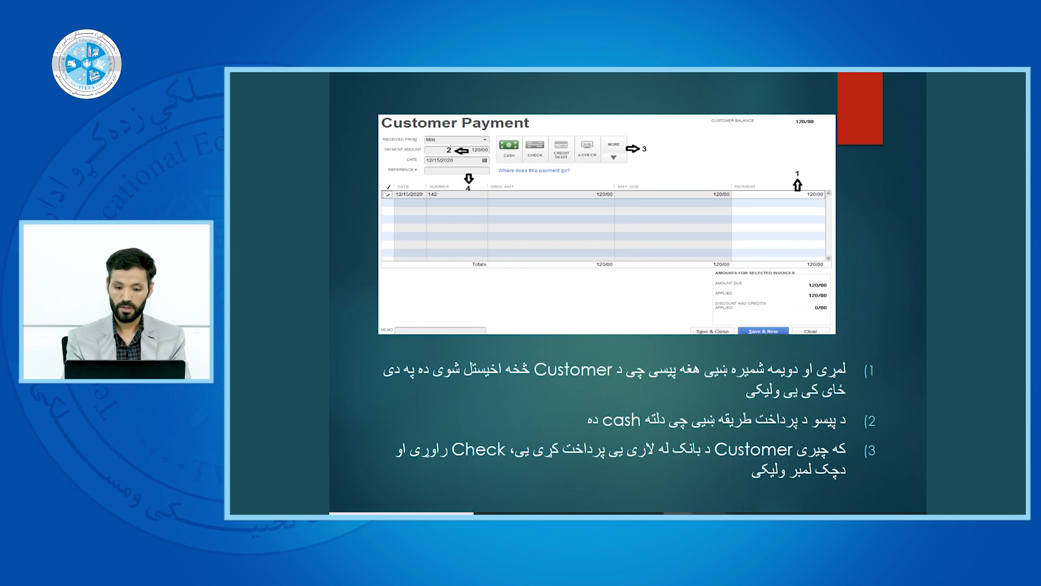
{"action": "left_click", "coordinate": [710, 513]}
{"action": "key", "text": "Left"}
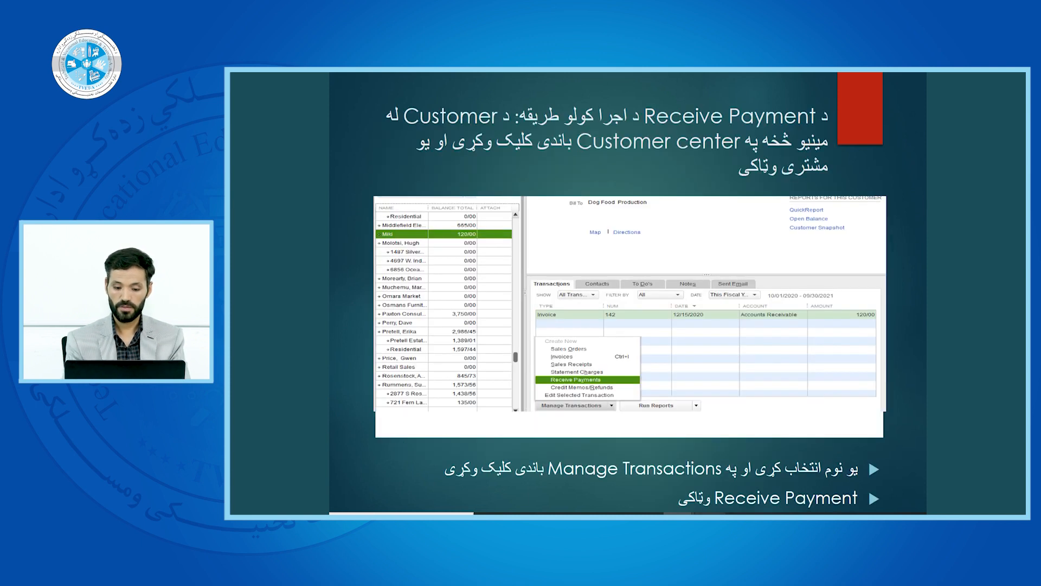
- Switch to QuickBooks and open the Customer Center
{"action": "mouse_move", "coordinate": [710, 513]}
{"action": "left_click", "coordinate": [709, 471]}
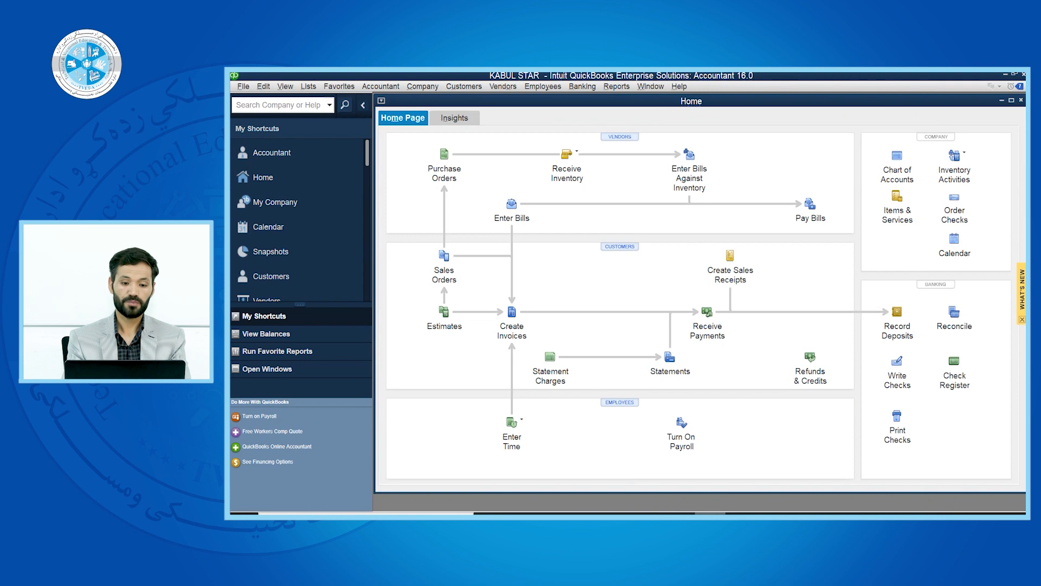
{"action": "left_click", "coordinate": [463, 88]}
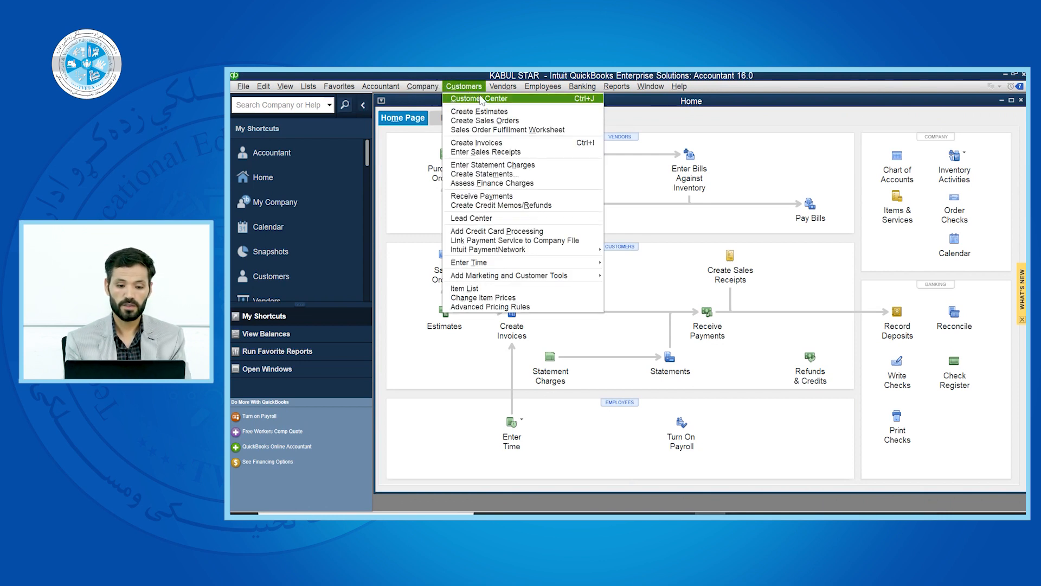
{"action": "left_click", "coordinate": [481, 99]}
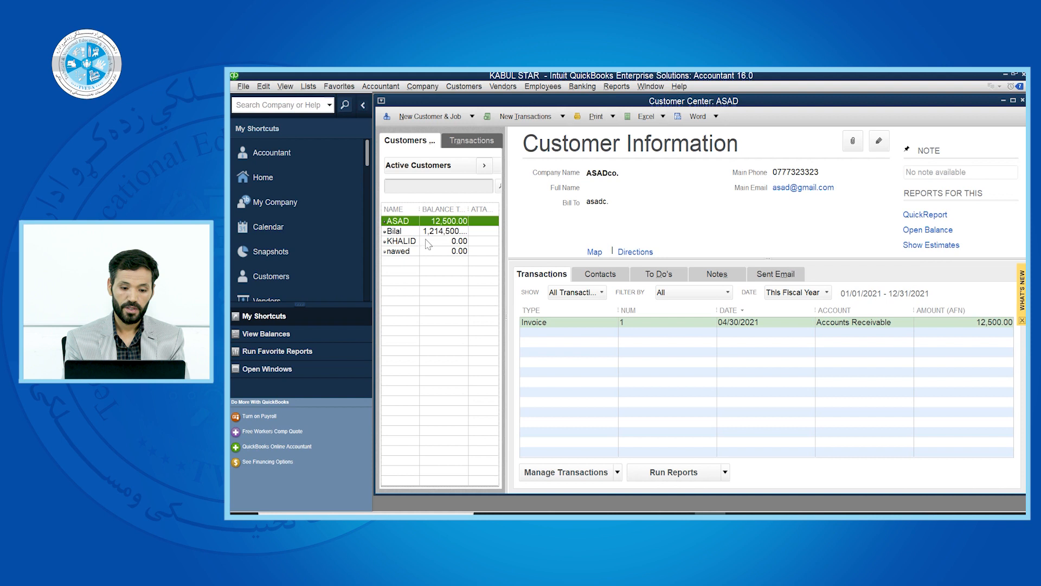
- Start a received payment from the third listed customer, company WATER SUPPLY, with an amount of 100.00 AFN and Cash as the method
{"action": "left_click", "coordinate": [408, 244]}
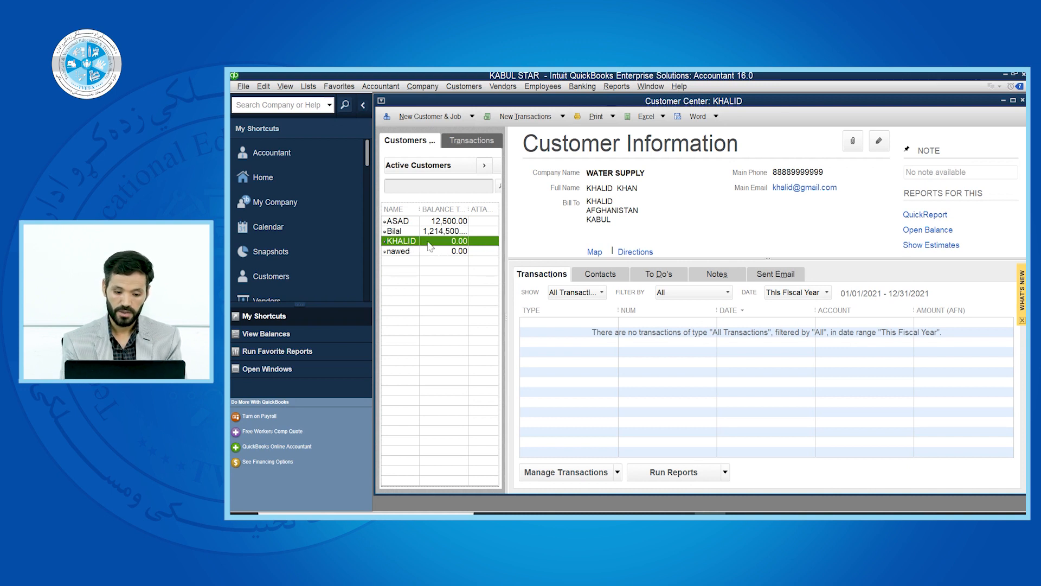
{"action": "left_click", "coordinate": [618, 473]}
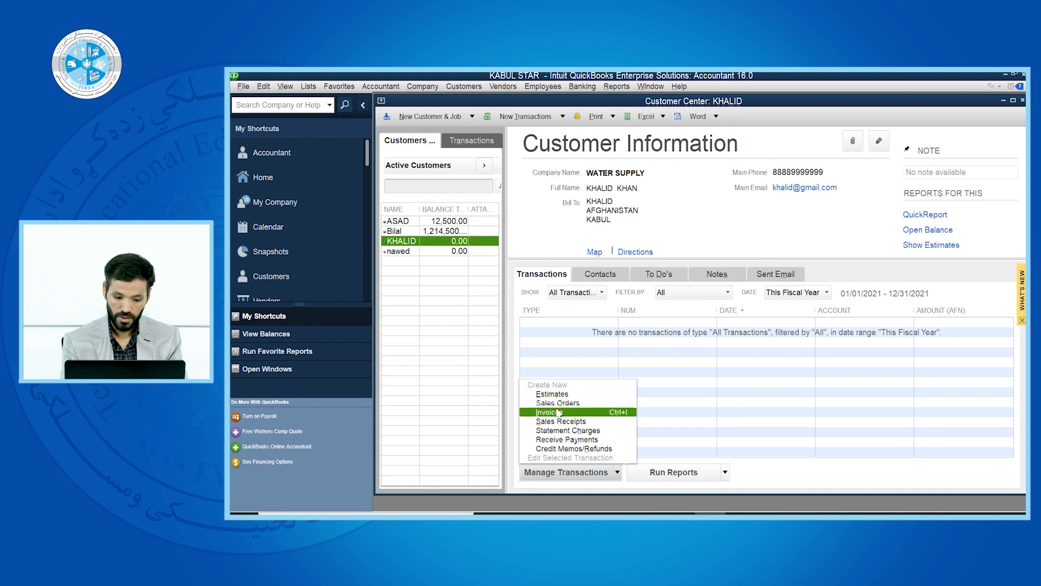
{"action": "left_click", "coordinate": [562, 439]}
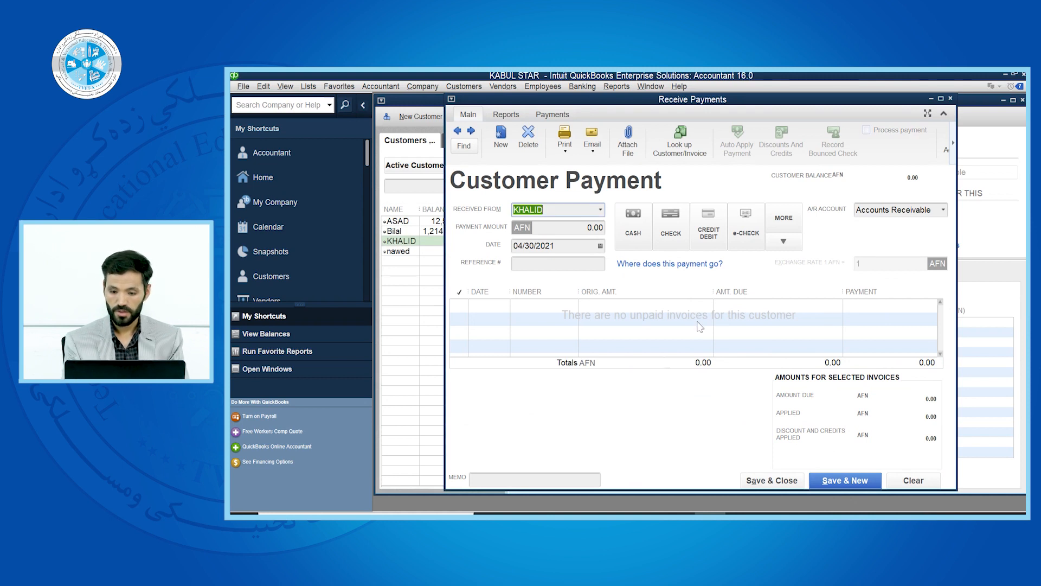
{"action": "left_click_drag", "start_coordinate": [587, 228], "coordinate": [604, 230]}
{"action": "left_click", "coordinate": [573, 231]}
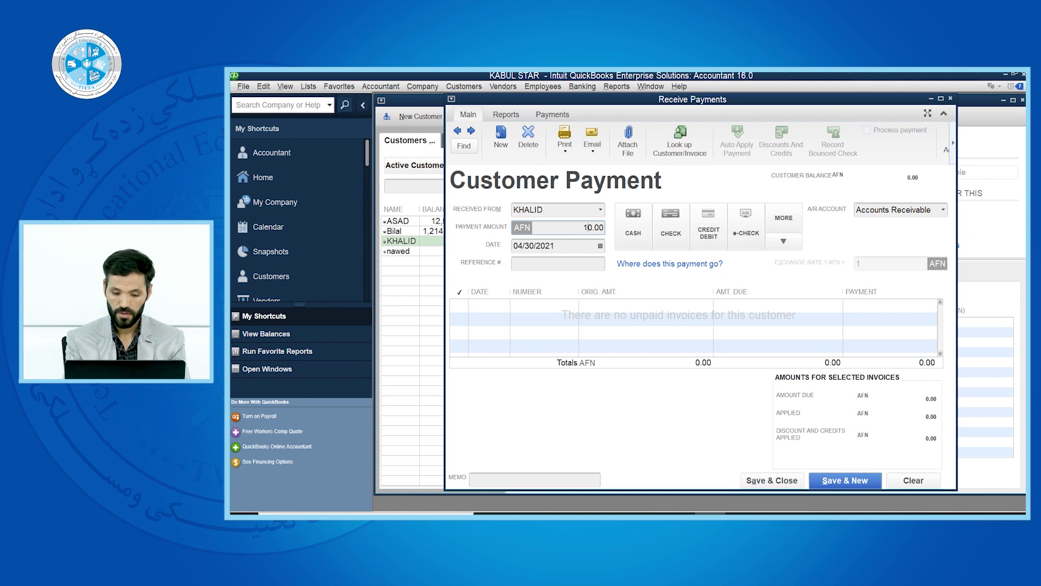
{"action": "left_click", "coordinate": [636, 235]}
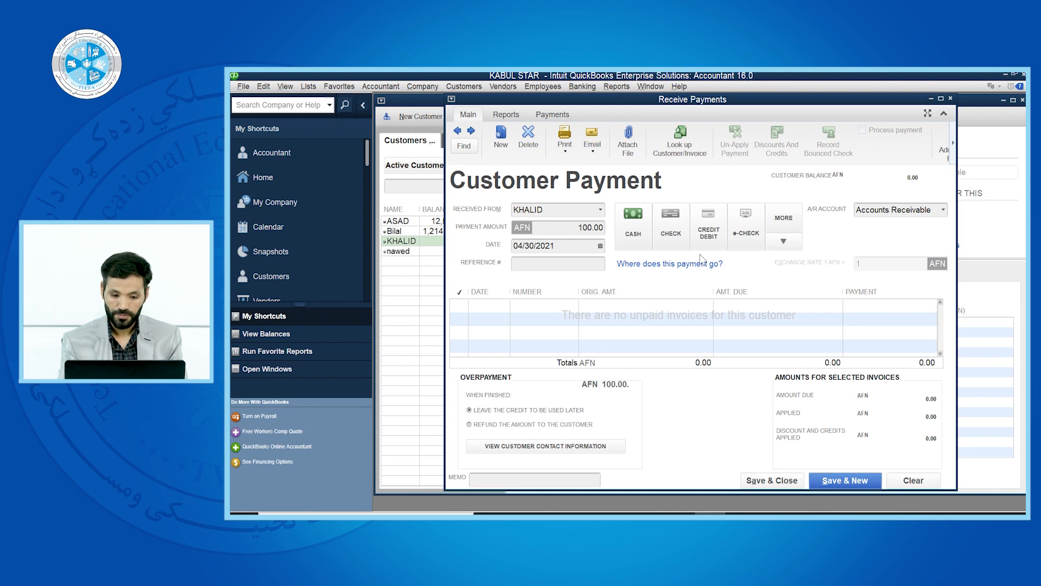
{"action": "left_click", "coordinate": [571, 266]}
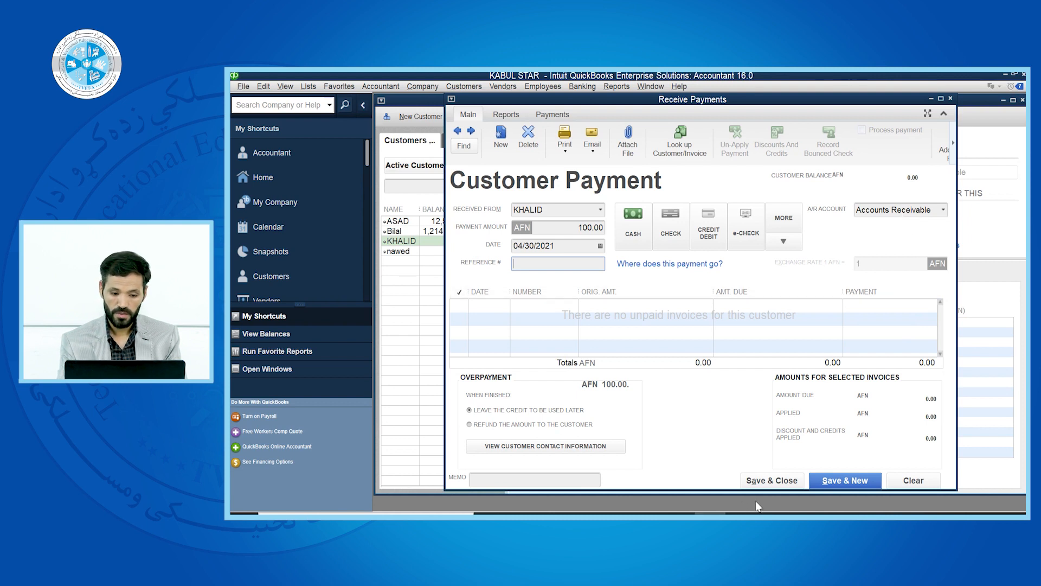
- Save and close the WATER SUPPLY payment, leaving the overpayment as a credit on the customer's account
{"action": "left_click", "coordinate": [767, 480]}
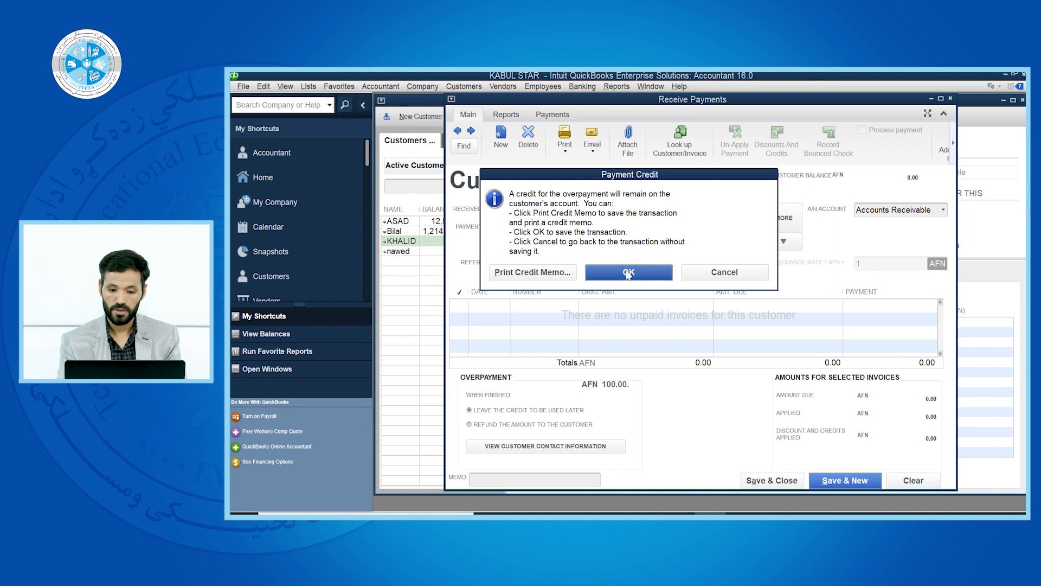
{"action": "left_click", "coordinate": [725, 272]}
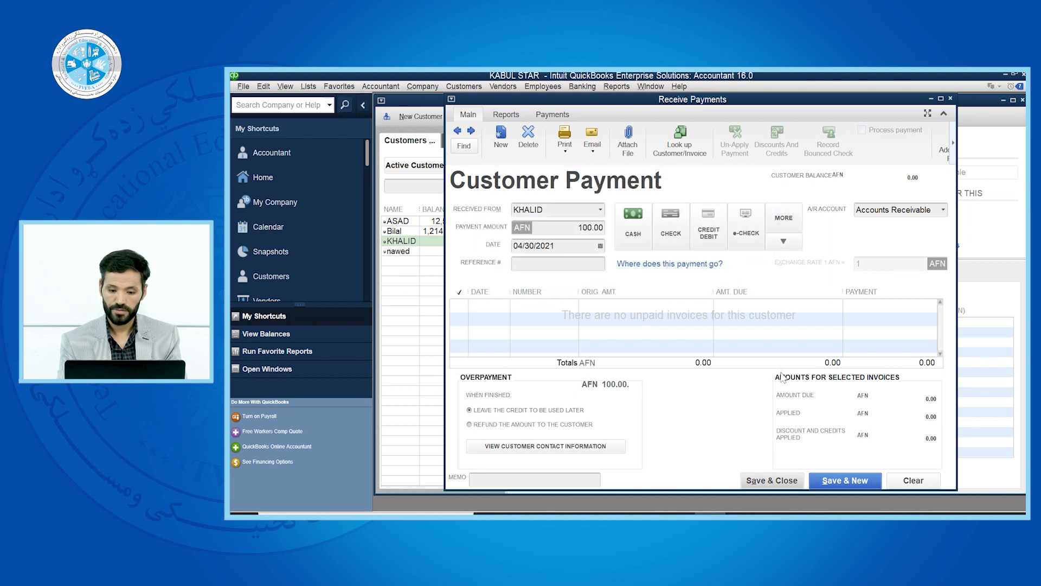
{"action": "left_click", "coordinate": [772, 482]}
{"action": "left_click", "coordinate": [641, 269]}
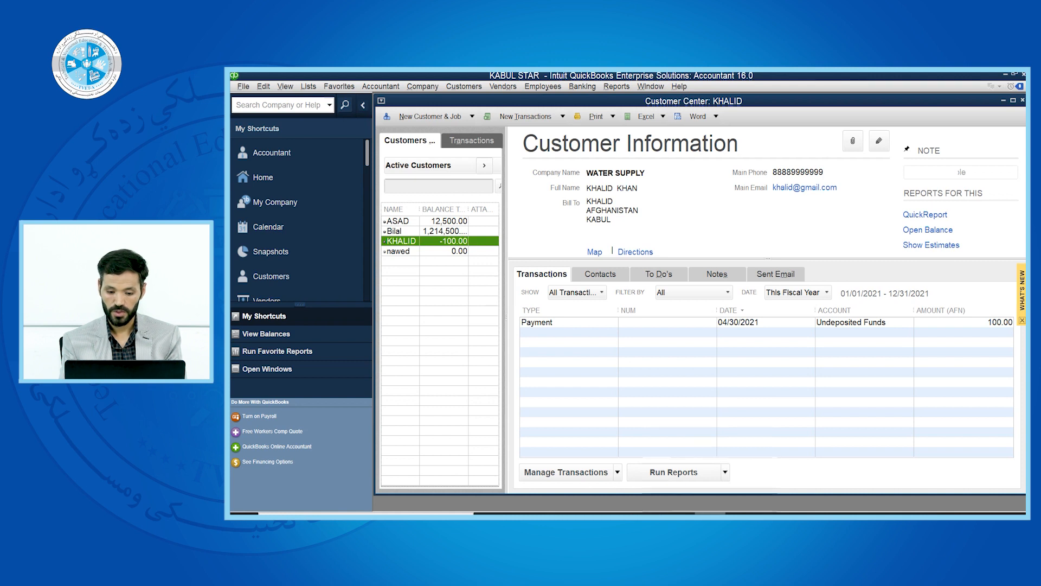
{"action": "mouse_move", "coordinate": [710, 513]}
{"action": "left_click", "coordinate": [648, 513]}
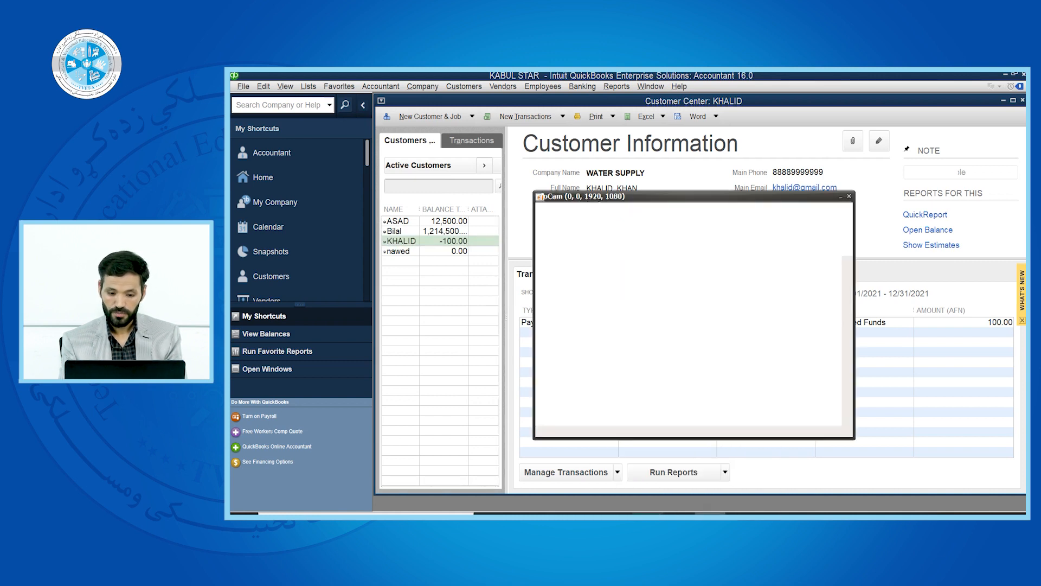
{"action": "left_click", "coordinate": [841, 198]}
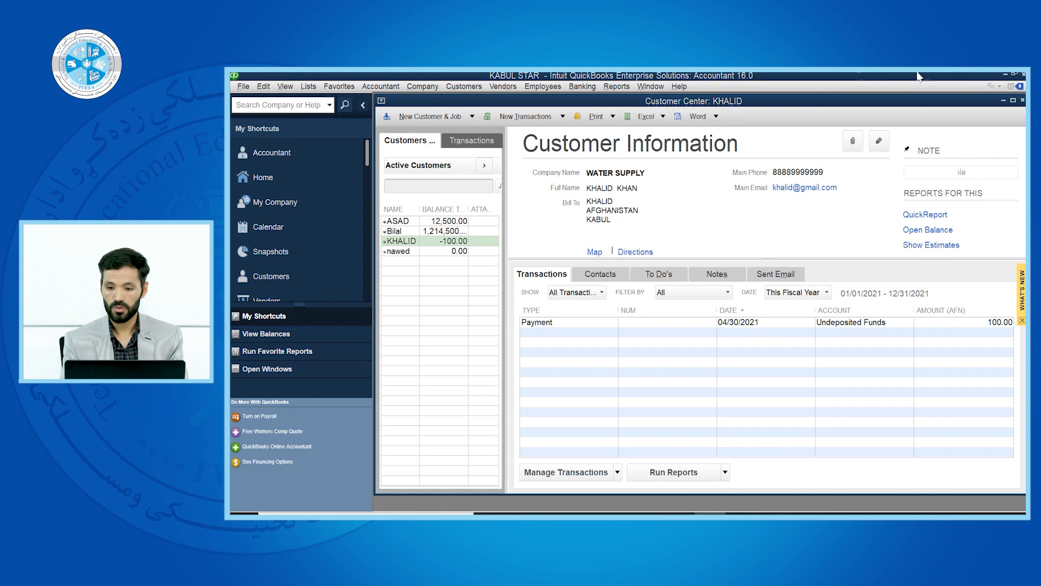
- Start a received payment from the ASADco. customer and apply 1,200.00 AFN to invoice 1, dismissing the automatic calculation prompt
{"action": "left_click", "coordinate": [422, 222]}
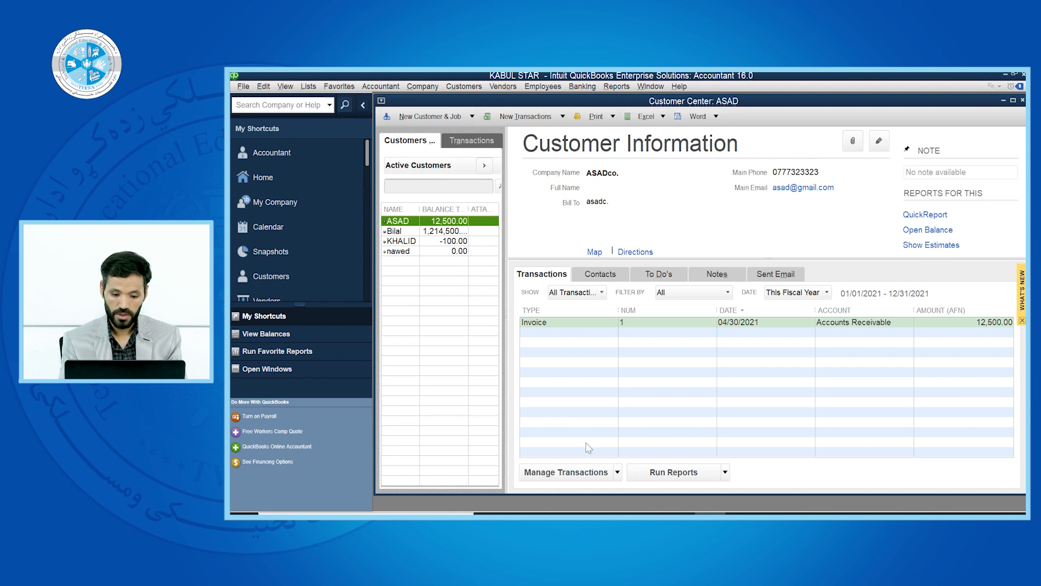
{"action": "left_click", "coordinate": [568, 479]}
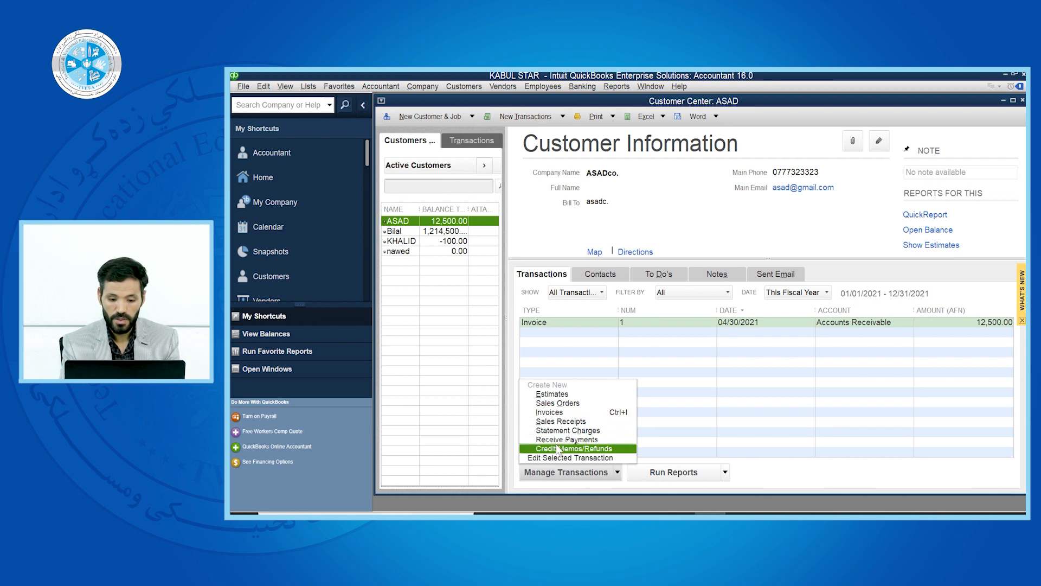
{"action": "left_click", "coordinate": [556, 448]}
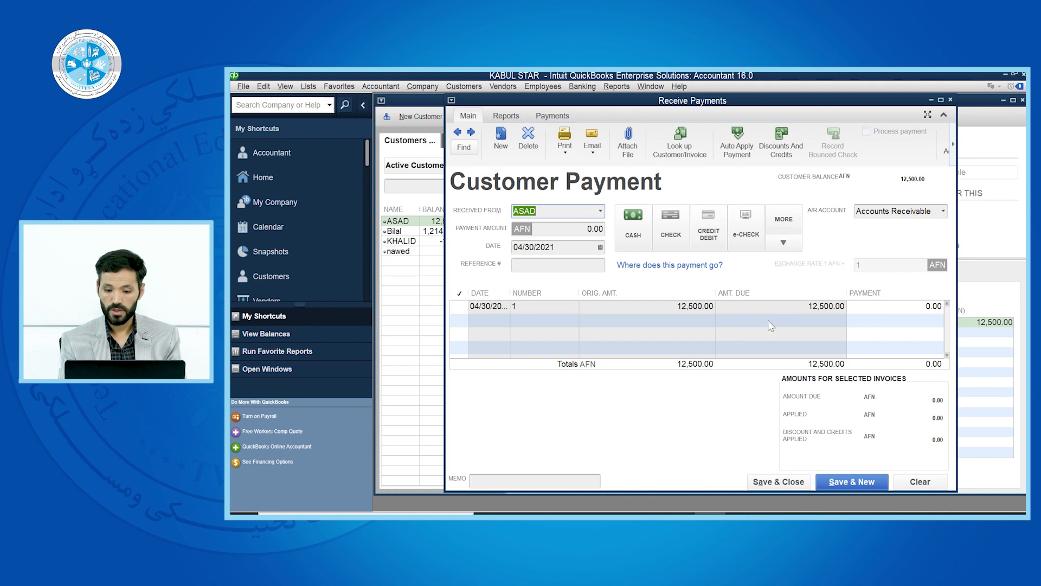
{"action": "left_click", "coordinate": [925, 308]}
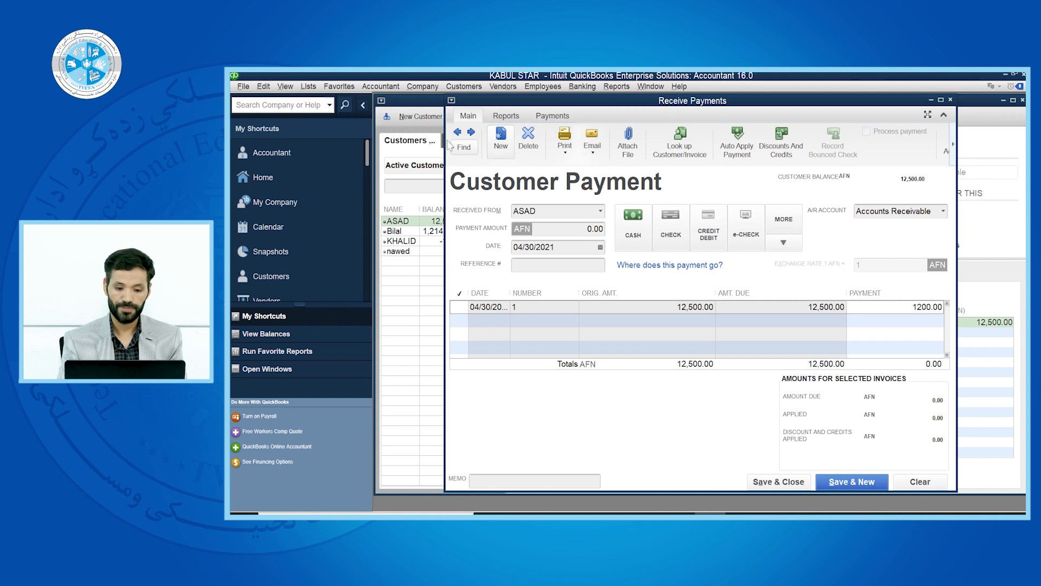
{"action": "left_click", "coordinate": [558, 230]}
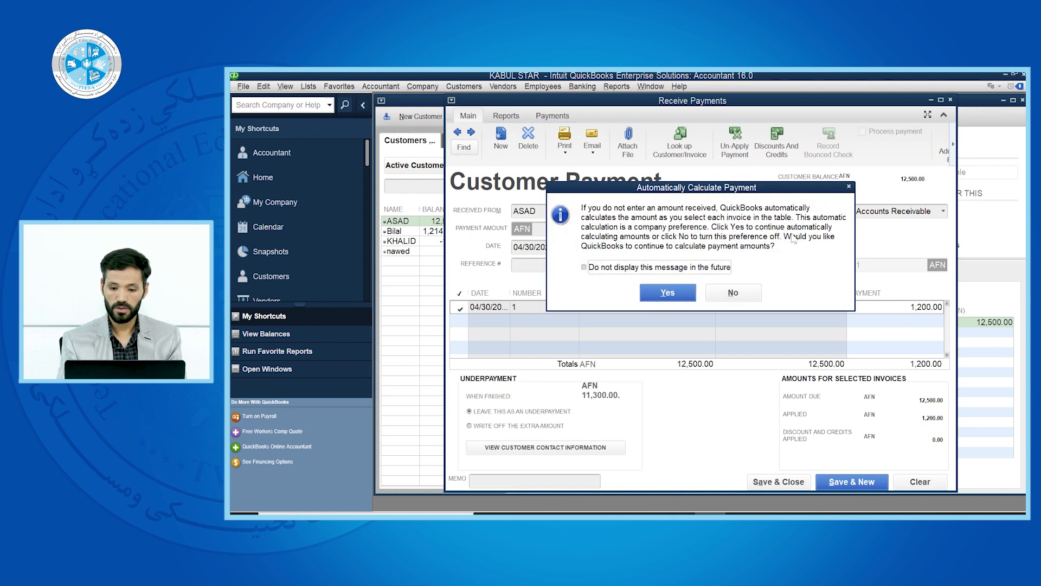
{"action": "left_click", "coordinate": [848, 186]}
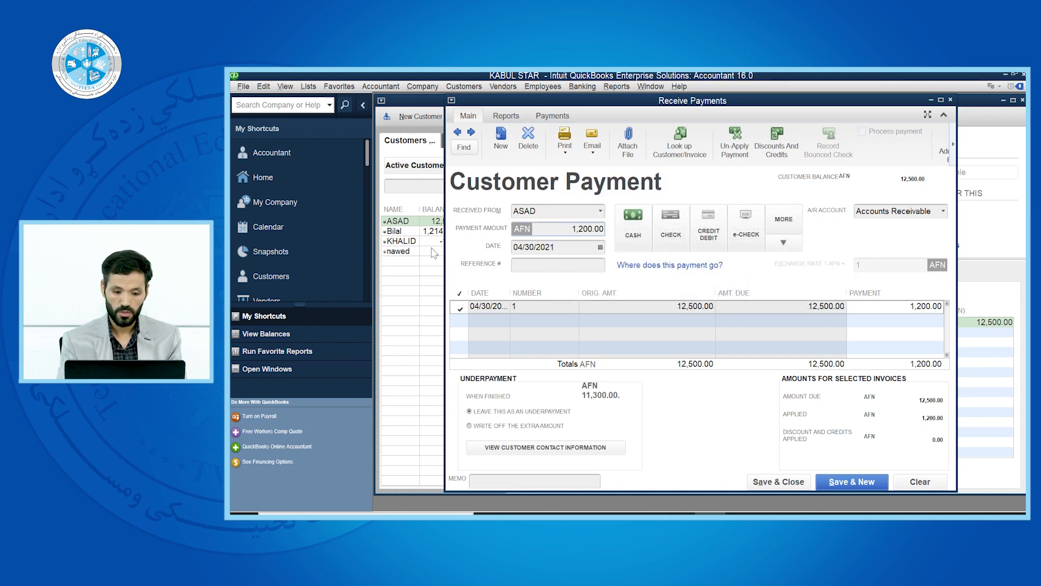
- Complete the ASADco. payment with reference number 1212 and Cash as the method, save it, and minimize the payment form
{"action": "left_click", "coordinate": [530, 264]}
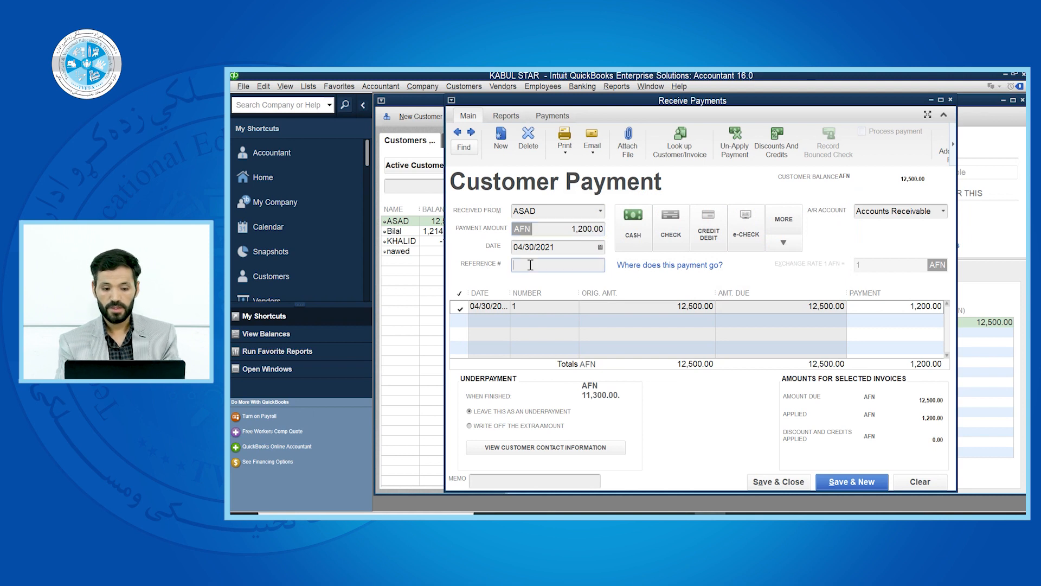
{"action": "type", "text": "1212"}
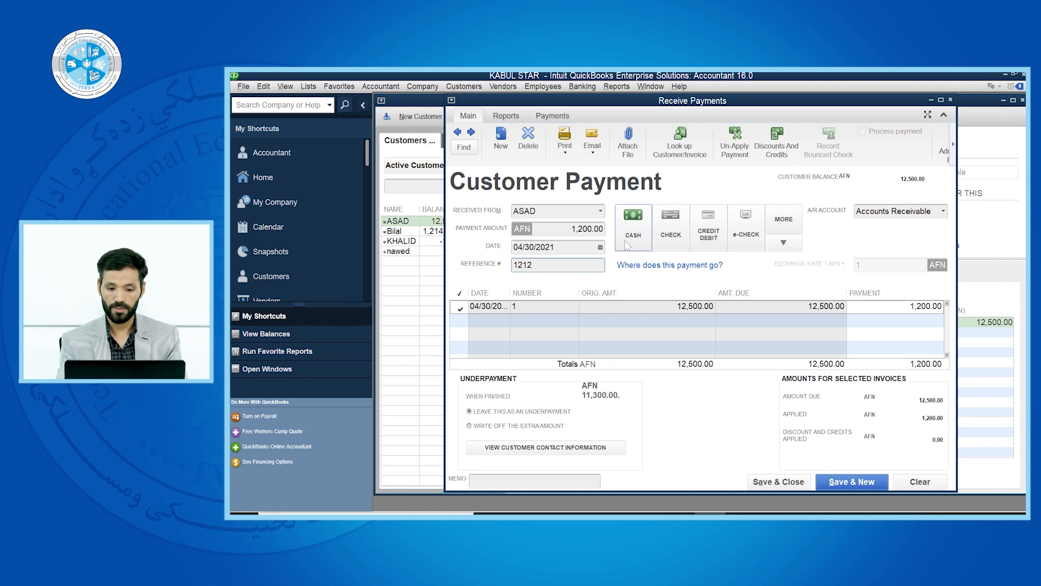
{"action": "left_click", "coordinate": [632, 222]}
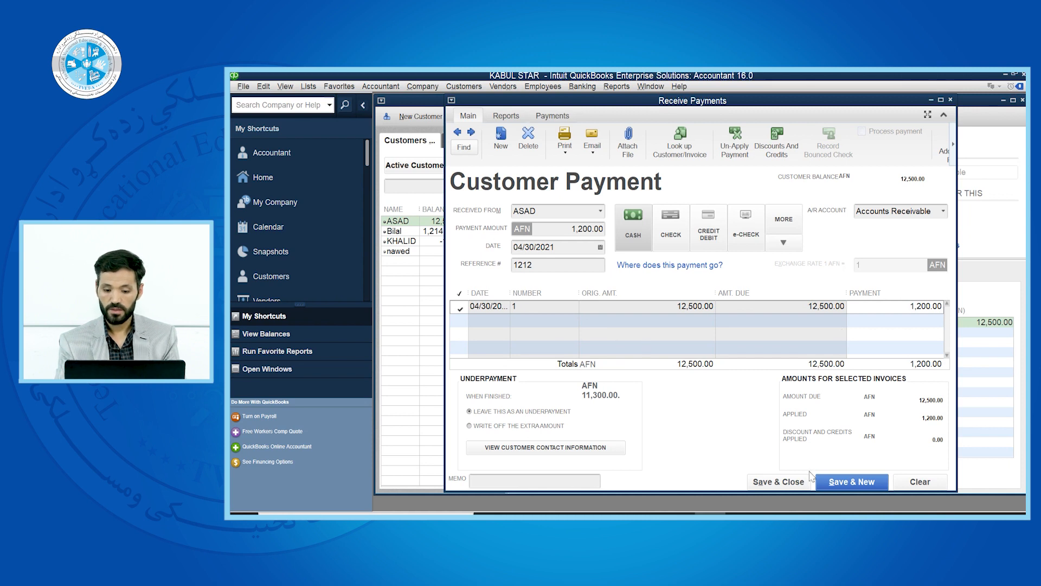
{"action": "left_click", "coordinate": [840, 482]}
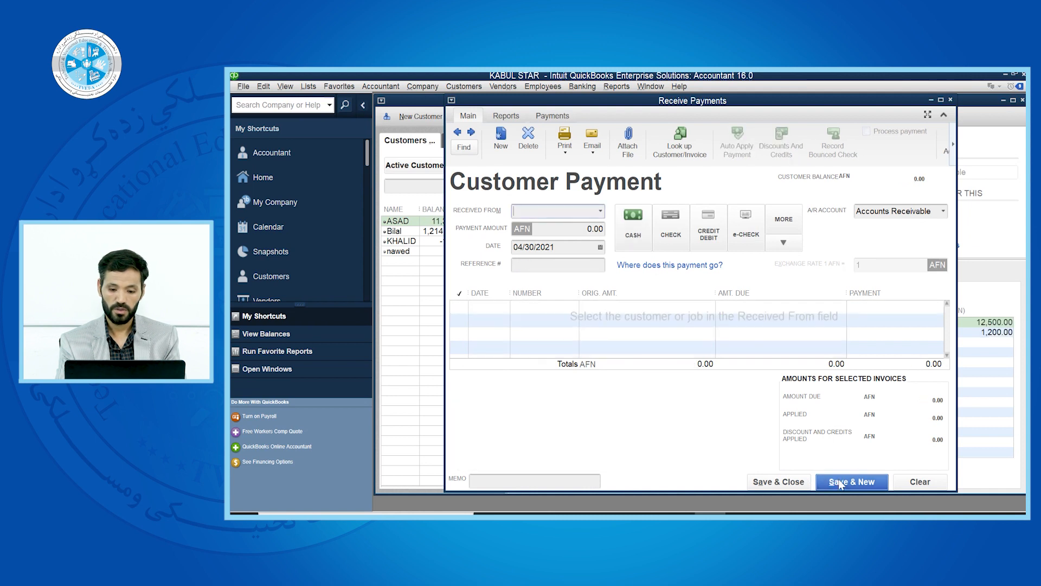
{"action": "left_click", "coordinate": [932, 101]}
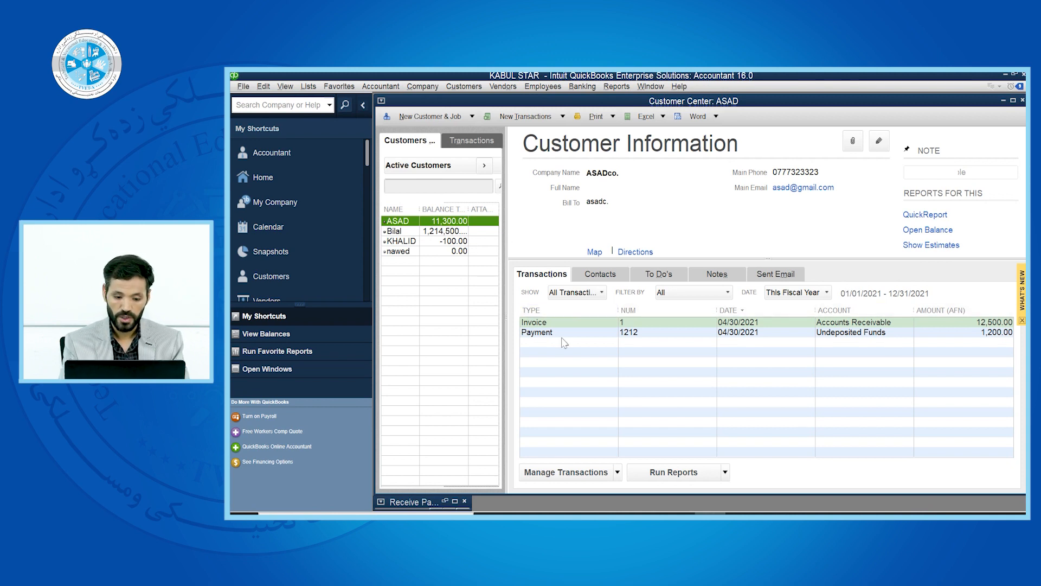
- Review the ASADco. customer's accounts receivable register through Statement Charges and close it
{"action": "left_click", "coordinate": [554, 473]}
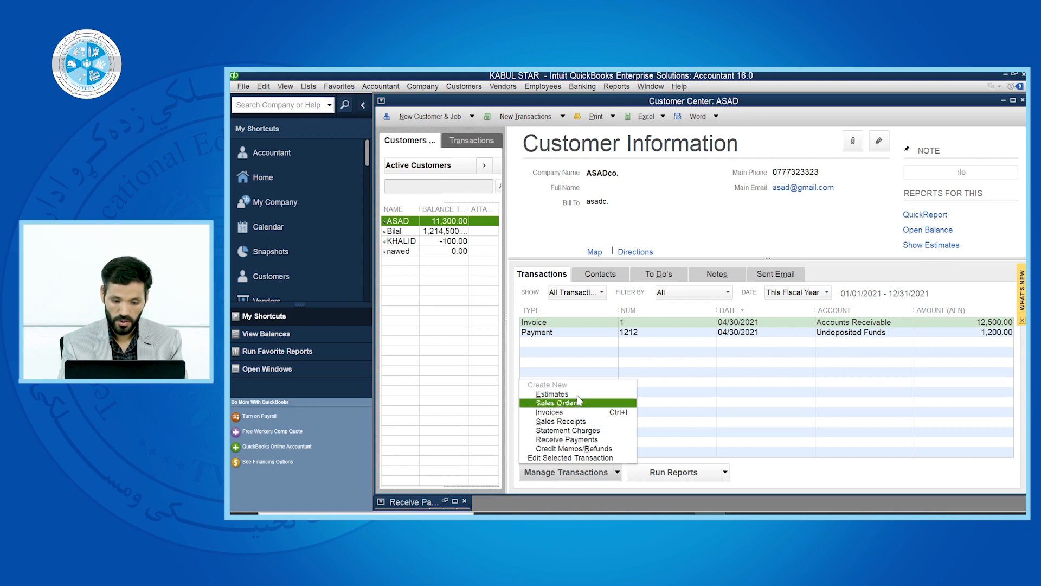
{"action": "left_click", "coordinate": [567, 431]}
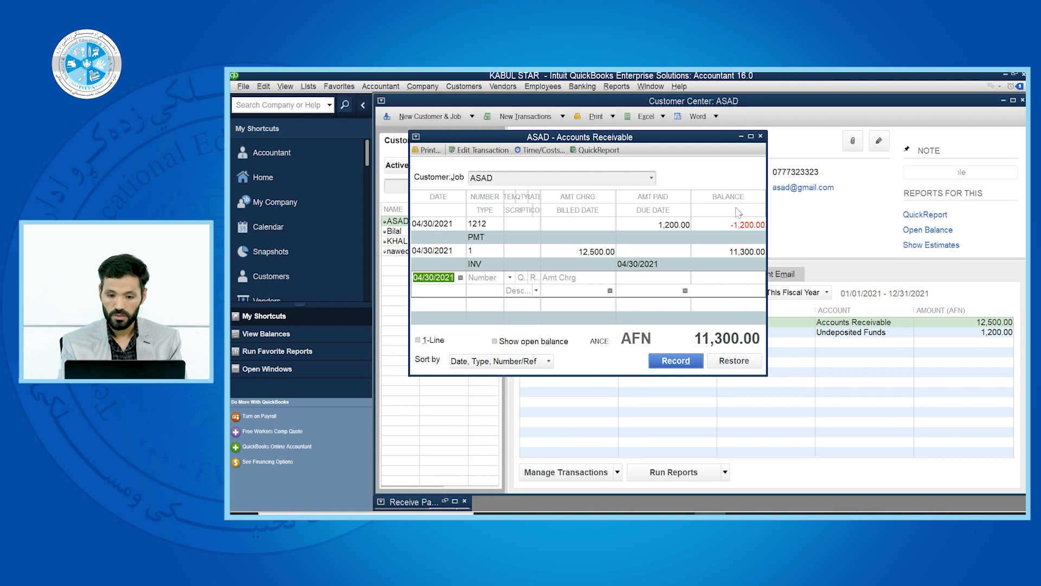
{"action": "left_click", "coordinate": [760, 137]}
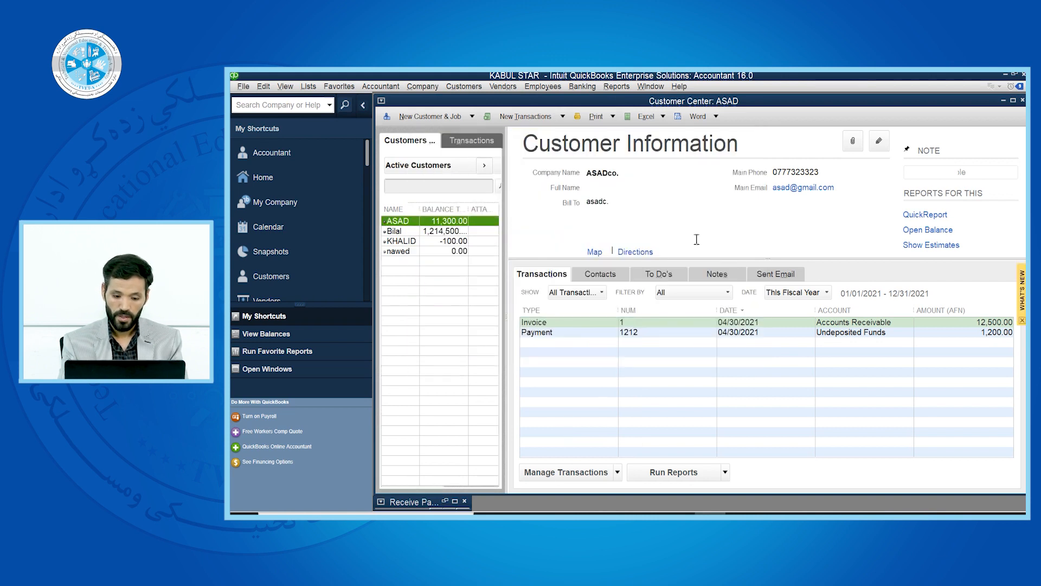
- Start a received payment from the ASADco. customer, choose Check as the method, and enter 2,400.00 AFN against invoice 1
{"action": "left_click", "coordinate": [568, 473]}
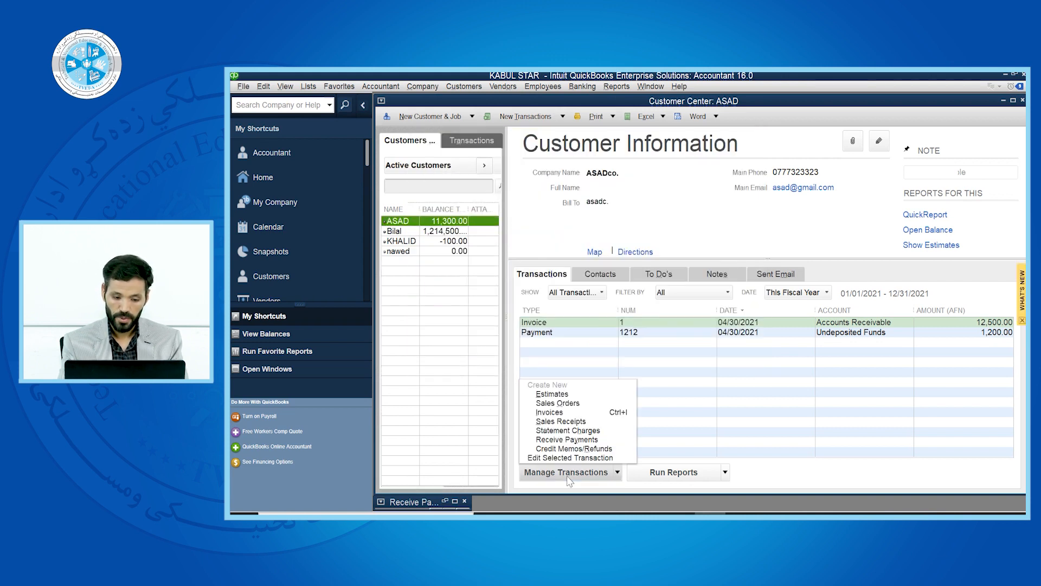
{"action": "left_click", "coordinate": [556, 442]}
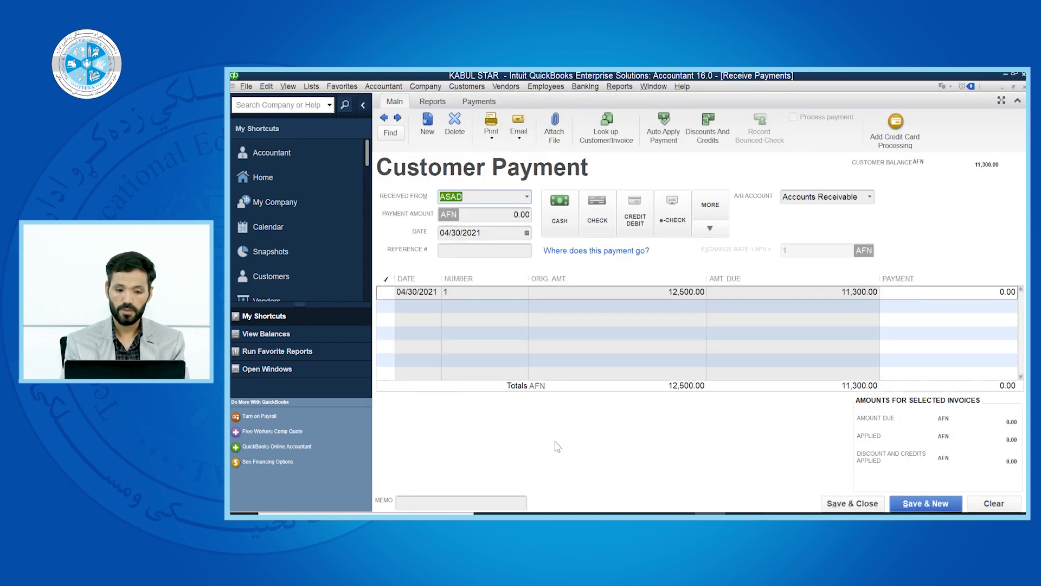
{"action": "left_click", "coordinate": [562, 212]}
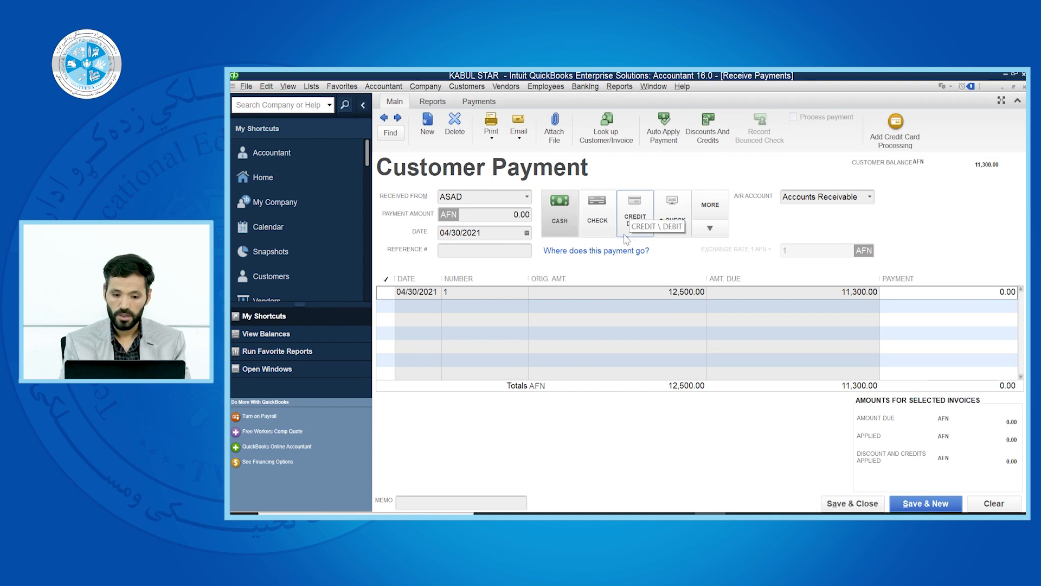
{"action": "left_click", "coordinate": [604, 220]}
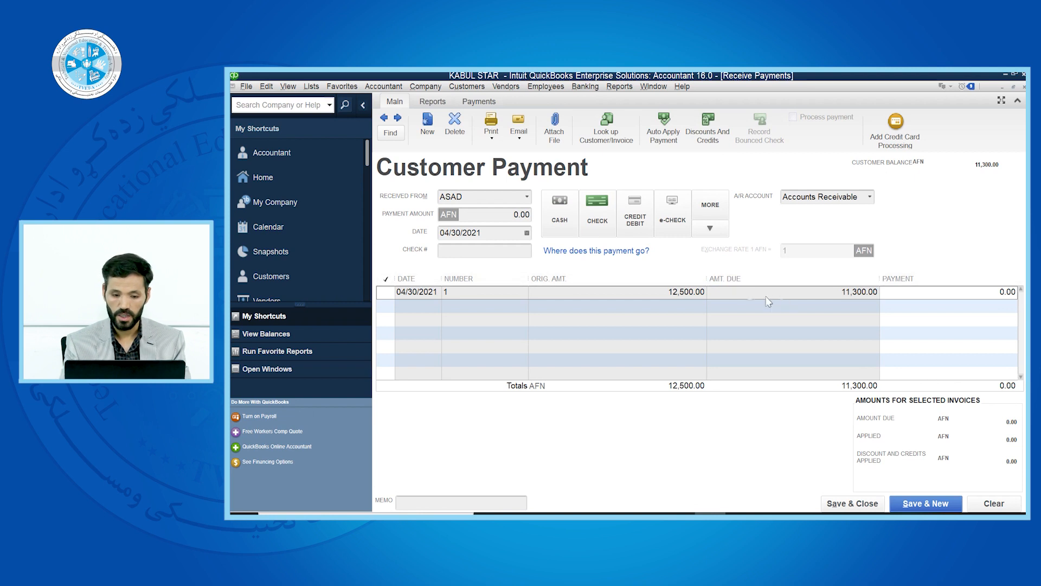
{"action": "left_click", "coordinate": [970, 295]}
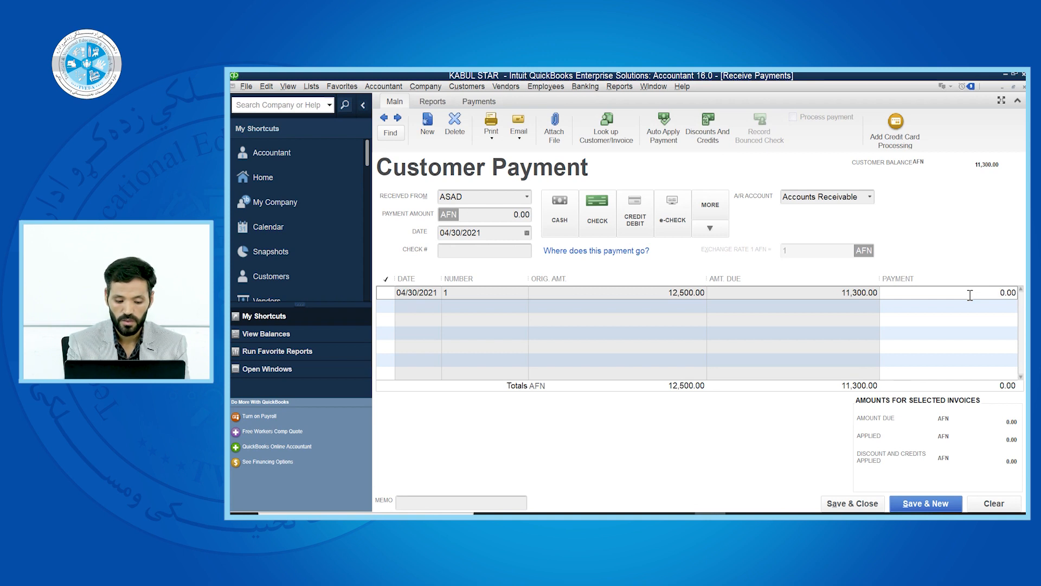
{"action": "type", "text": "240"}
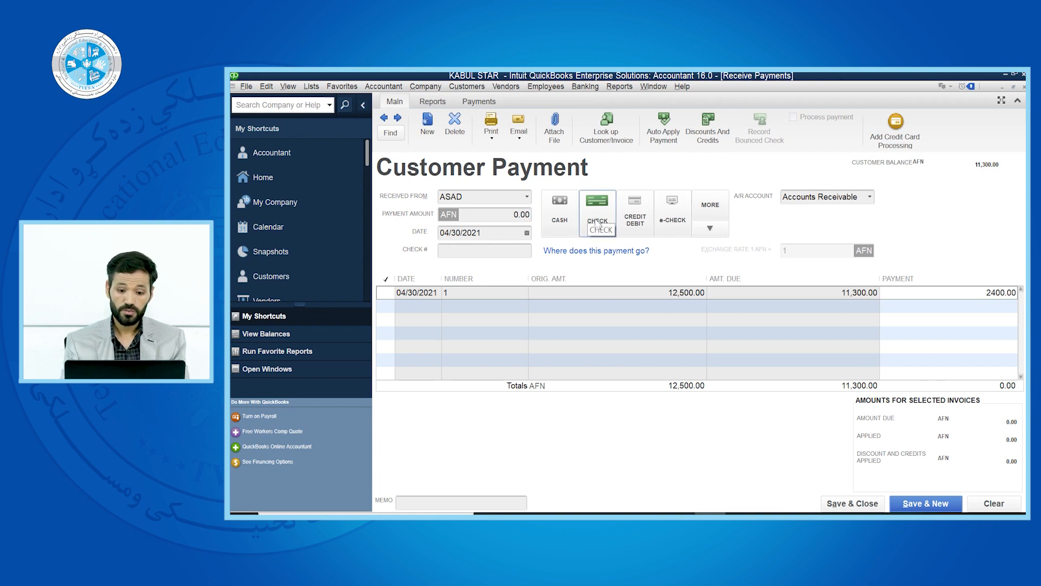
- Enter check number 12312 for the ASADco. payment, dismissing the automatic calculation prompt, and save and close it
{"action": "left_click", "coordinate": [493, 253]}
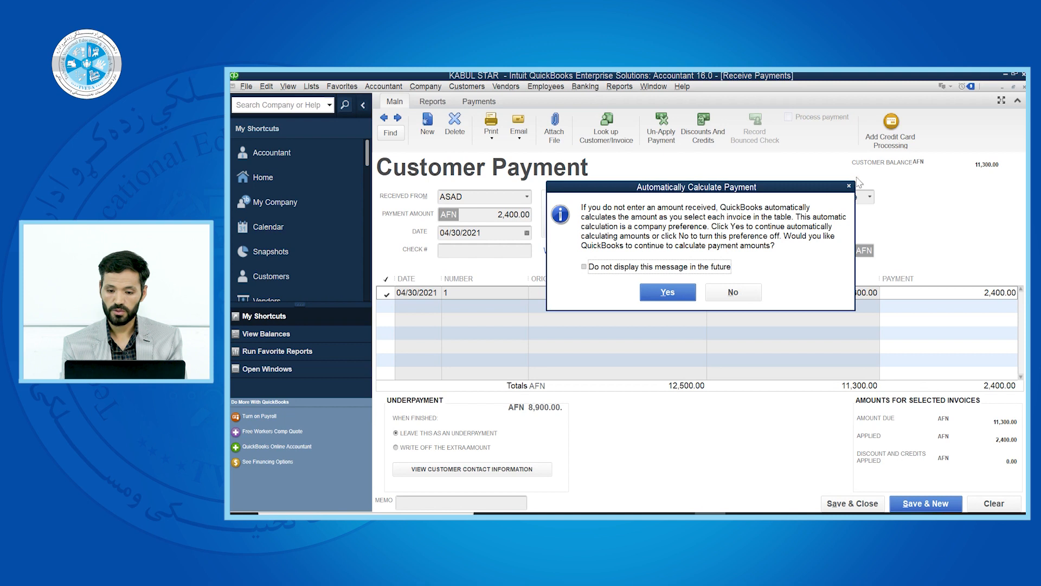
{"action": "left_click", "coordinate": [849, 187]}
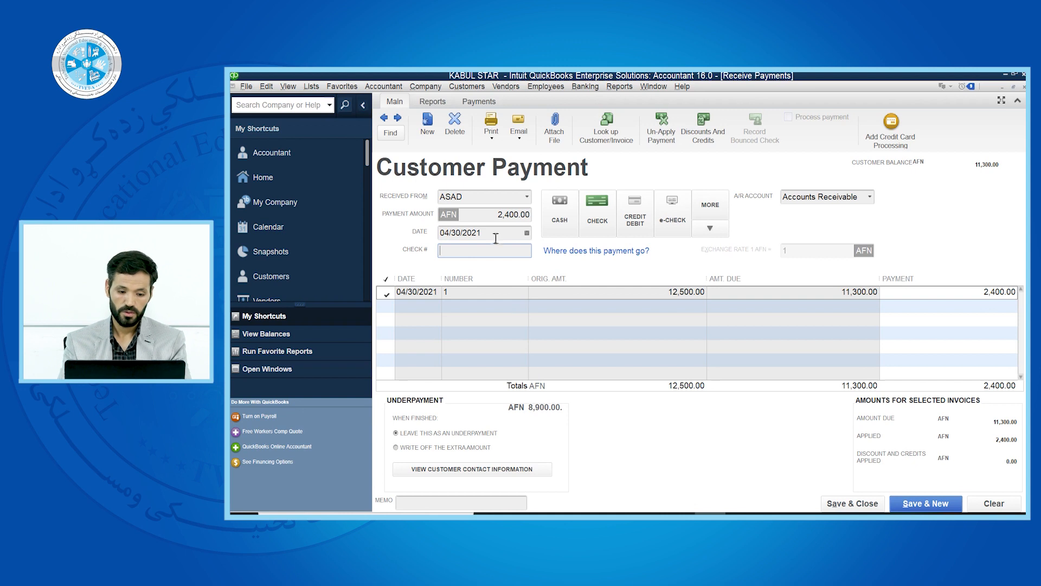
{"action": "type", "text": "12312"}
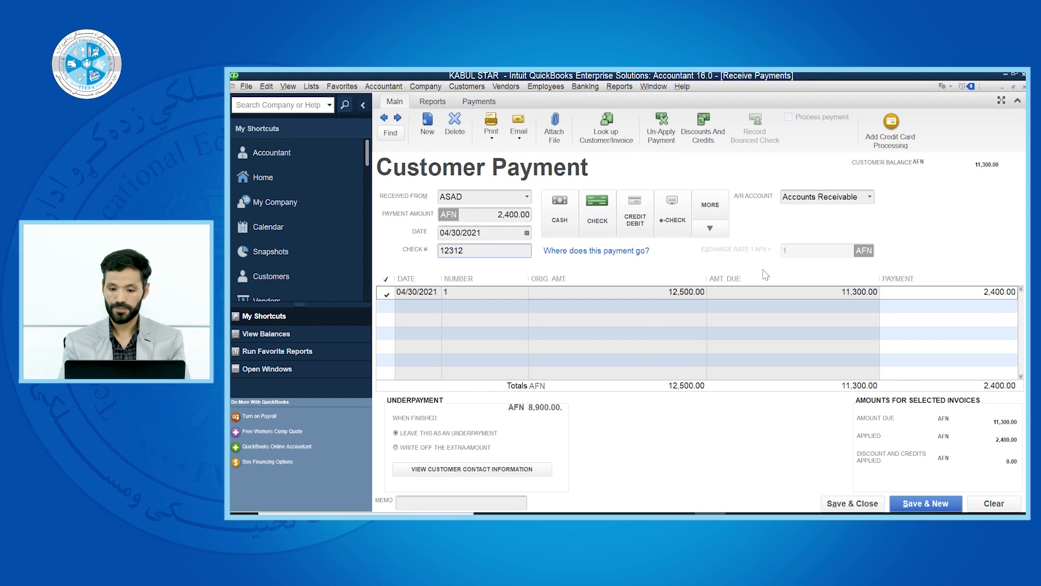
{"action": "left_click", "coordinate": [852, 504]}
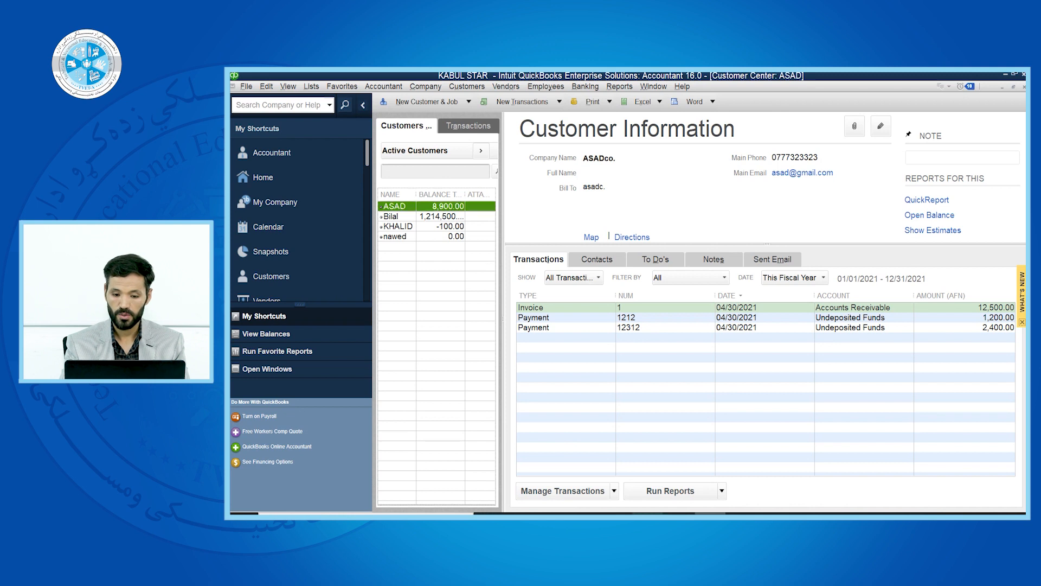
{"action": "left_click", "coordinate": [647, 513]}
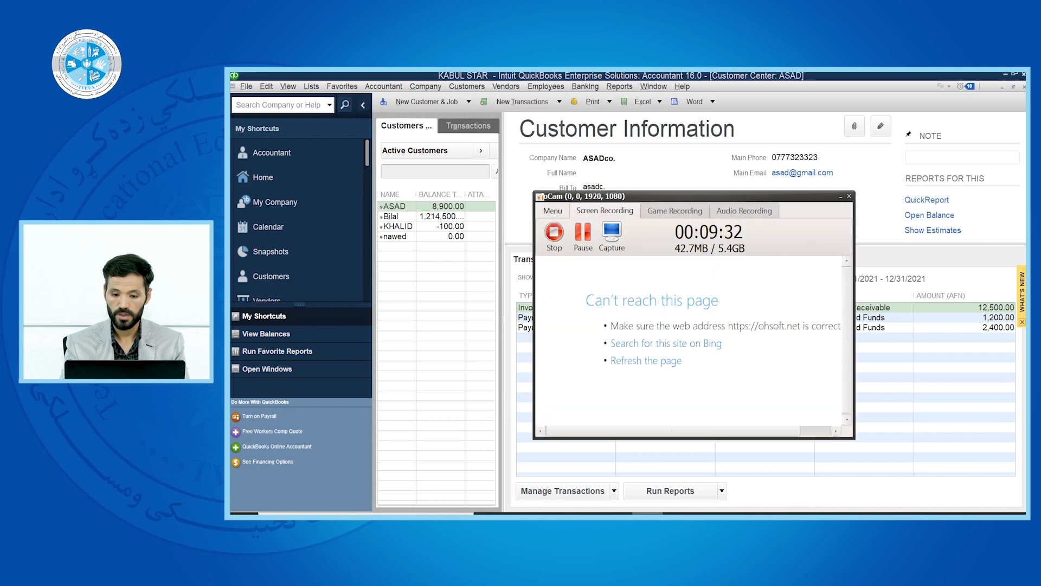
{"action": "left_click", "coordinate": [840, 199]}
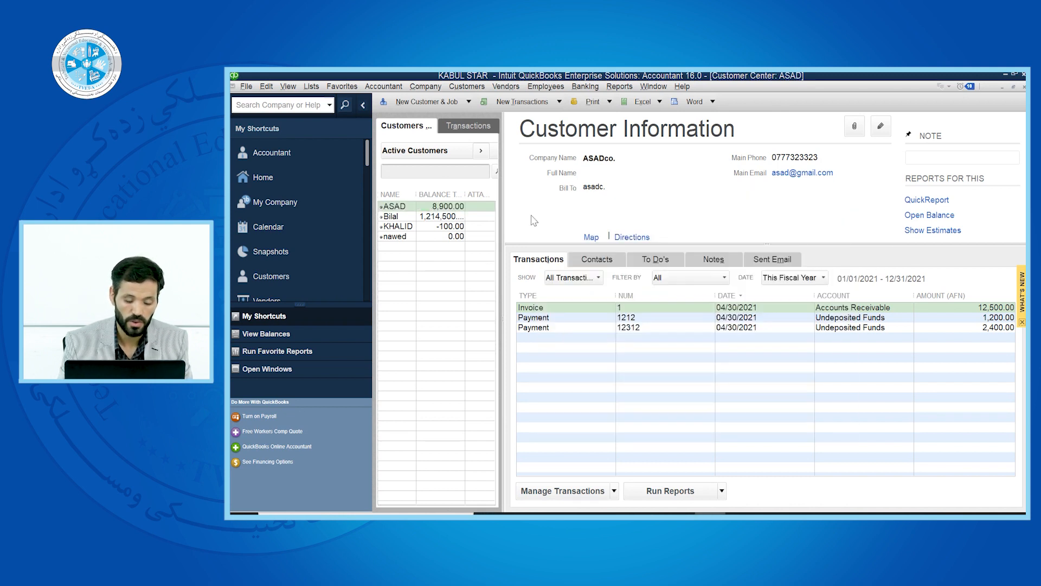
- Start a received payment from the Bilal company customer with Cash as the payment method
{"action": "left_click", "coordinate": [405, 216]}
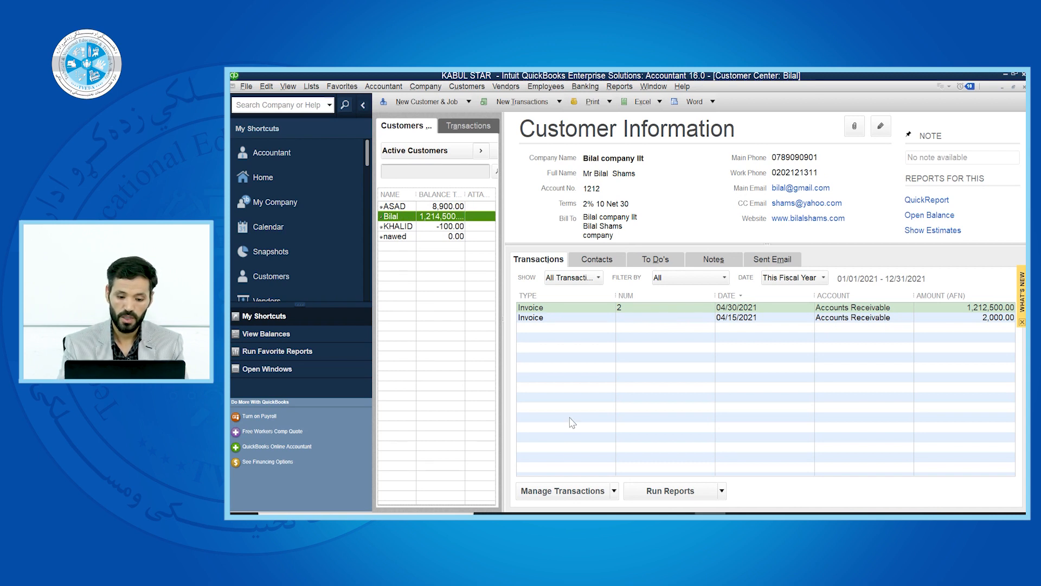
{"action": "left_click", "coordinate": [576, 494]}
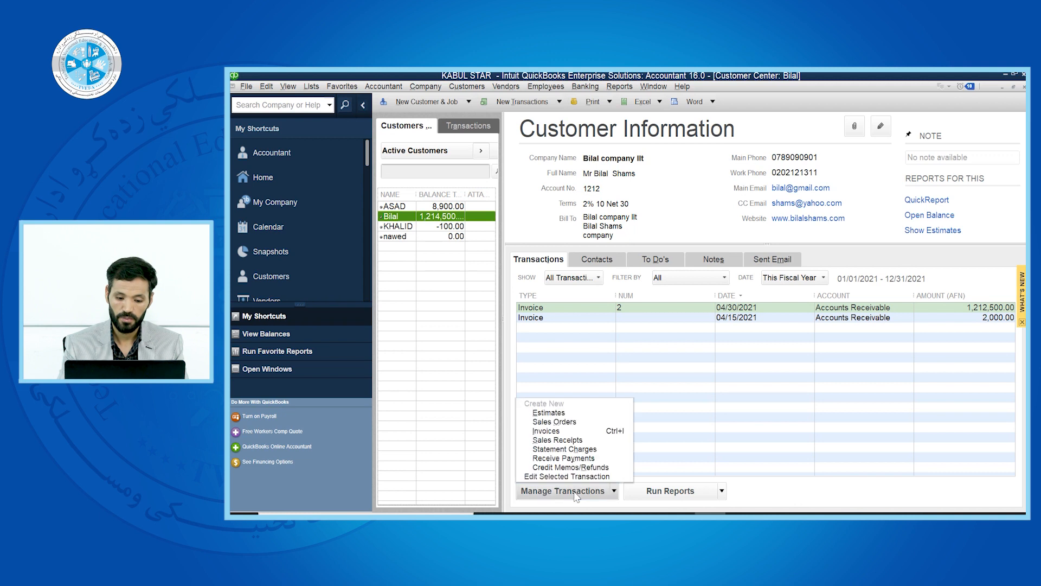
{"action": "left_click", "coordinate": [563, 459]}
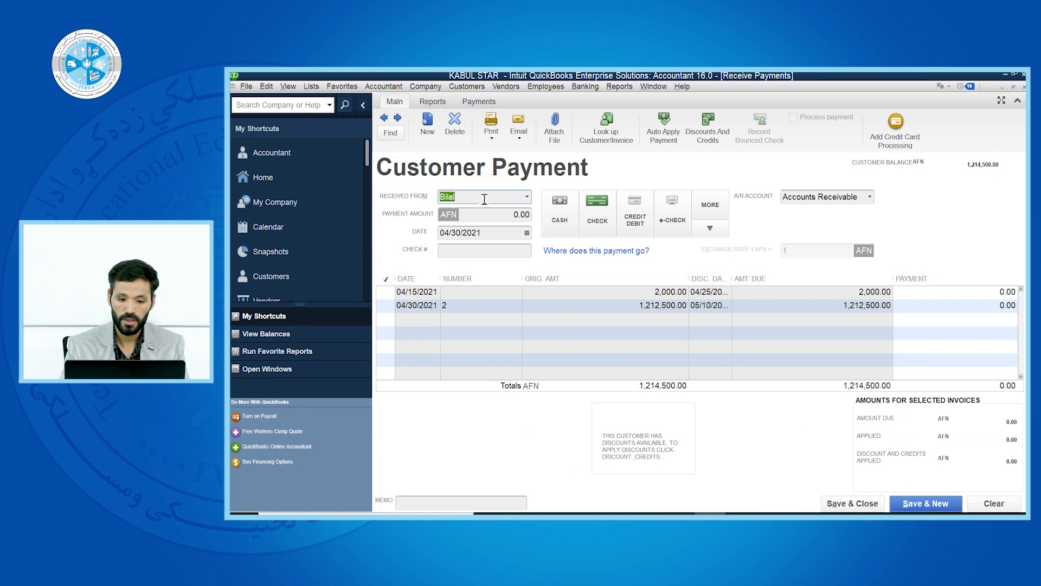
{"action": "left_click", "coordinate": [561, 204]}
{"action": "left_click", "coordinate": [628, 230]}
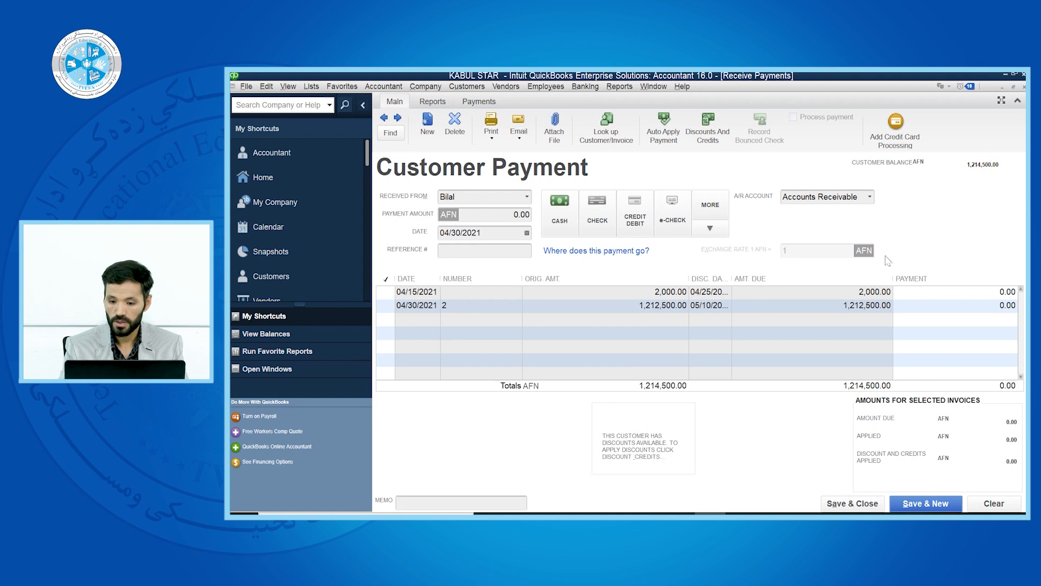
- Try to apply 33,000 AFN and 3,300 AFN in turn to the 04/15/2021 invoice, dismissing the warning each time
{"action": "left_click", "coordinate": [948, 292]}
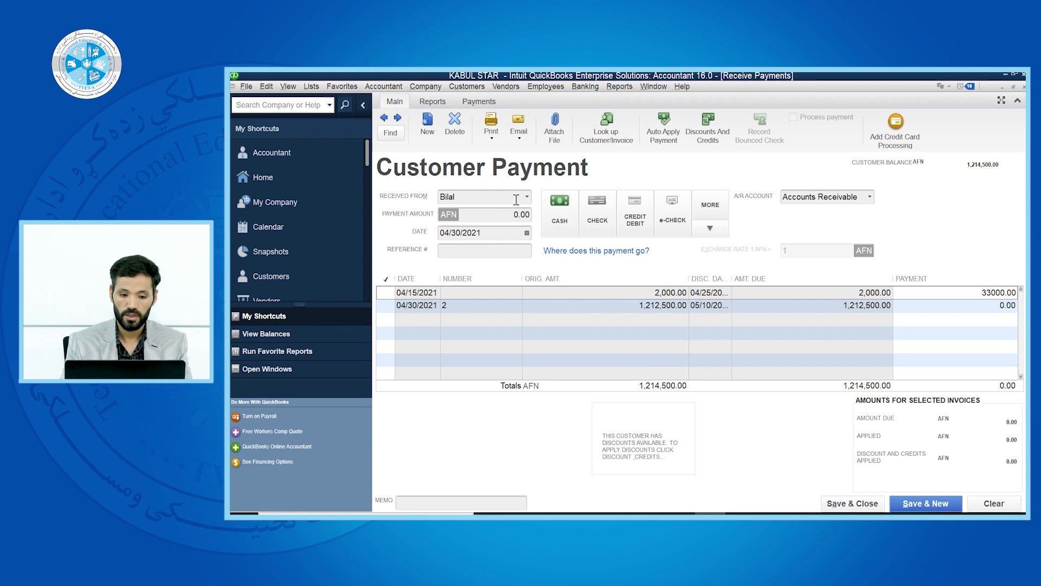
{"action": "left_click", "coordinate": [482, 249]}
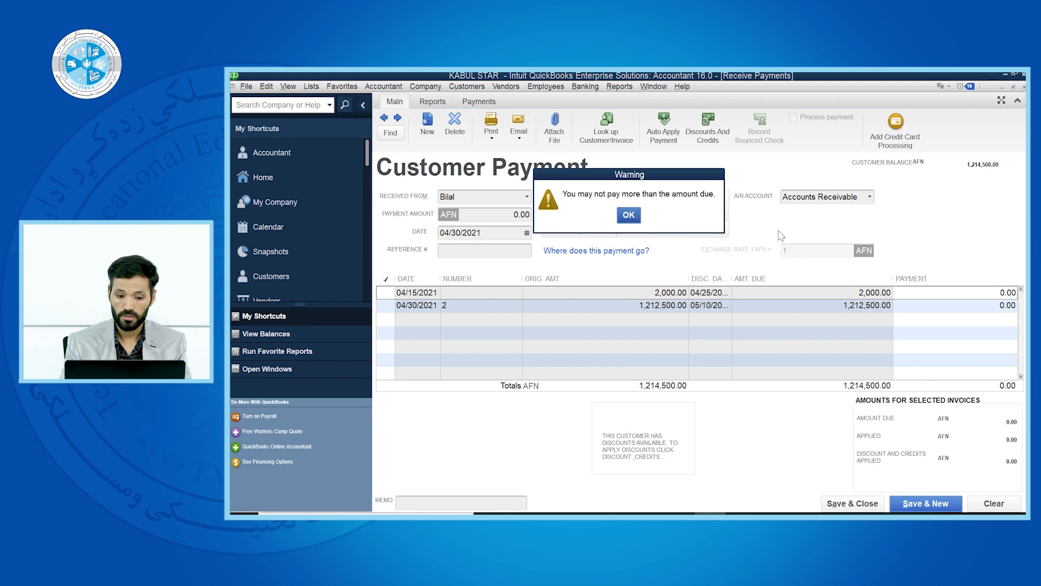
{"action": "left_click", "coordinate": [630, 216]}
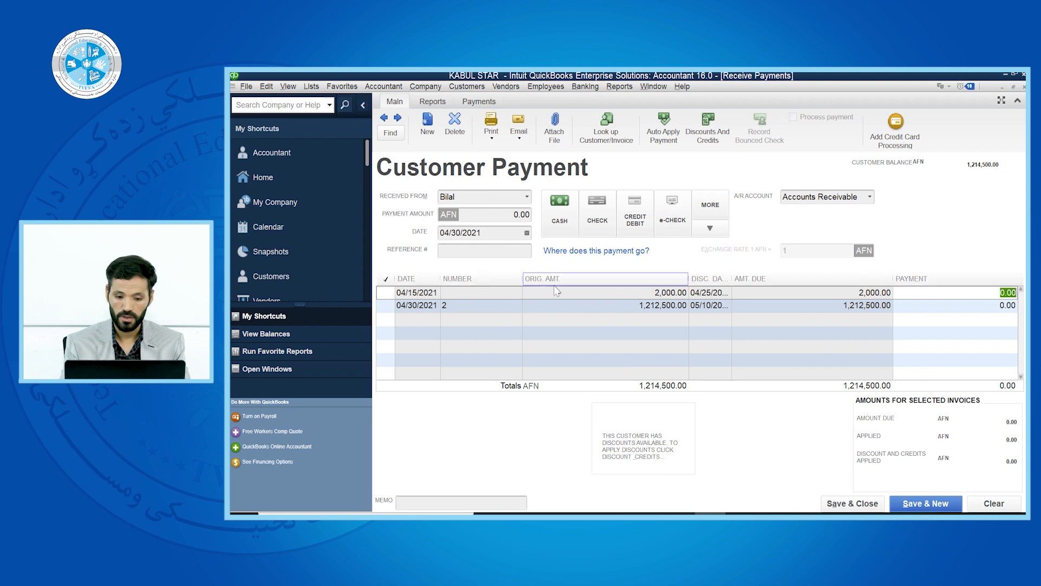
{"action": "left_click", "coordinate": [983, 295]}
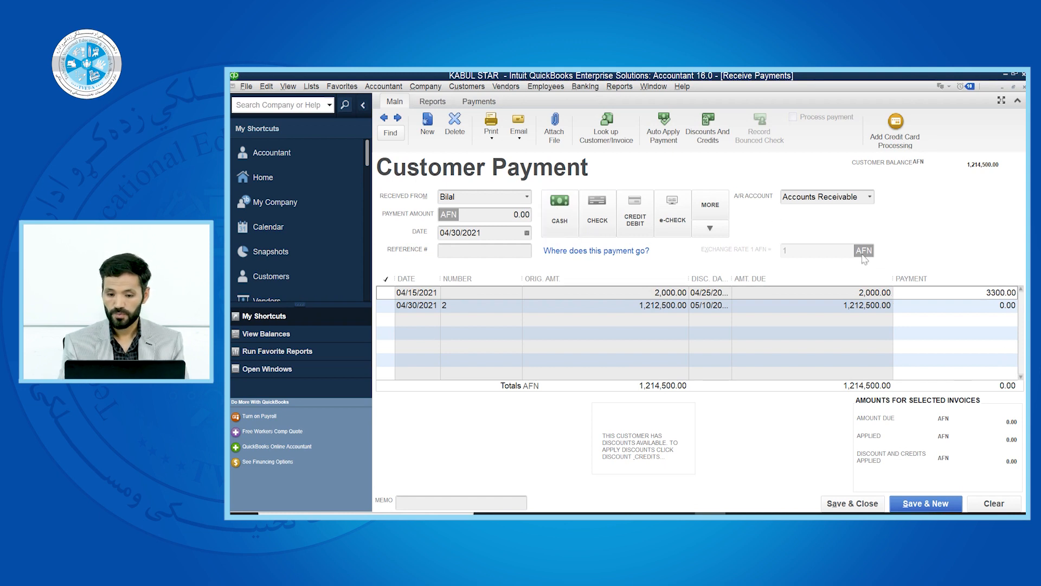
{"action": "left_click", "coordinate": [851, 505]}
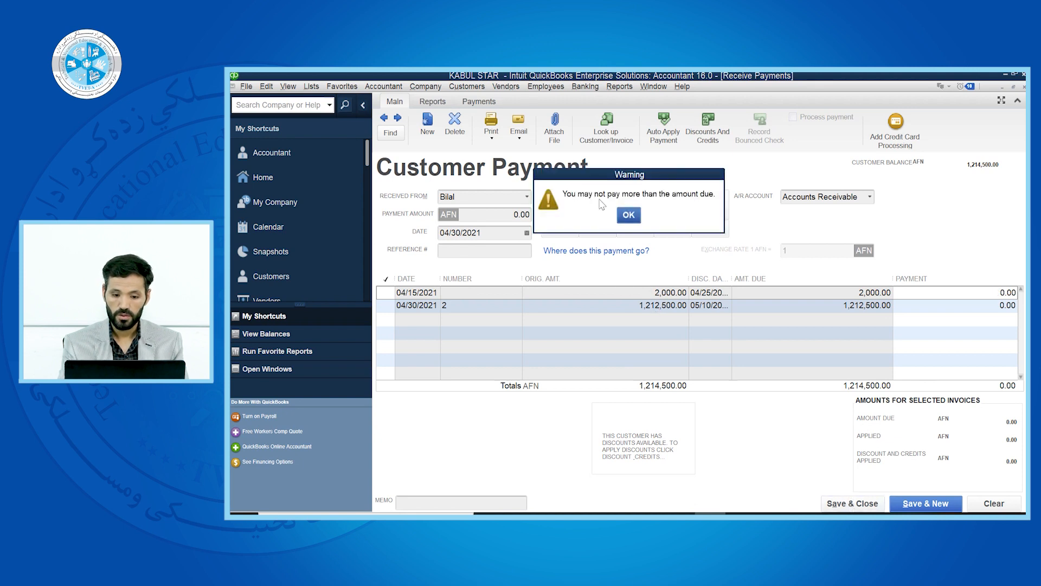
{"action": "left_click", "coordinate": [629, 215]}
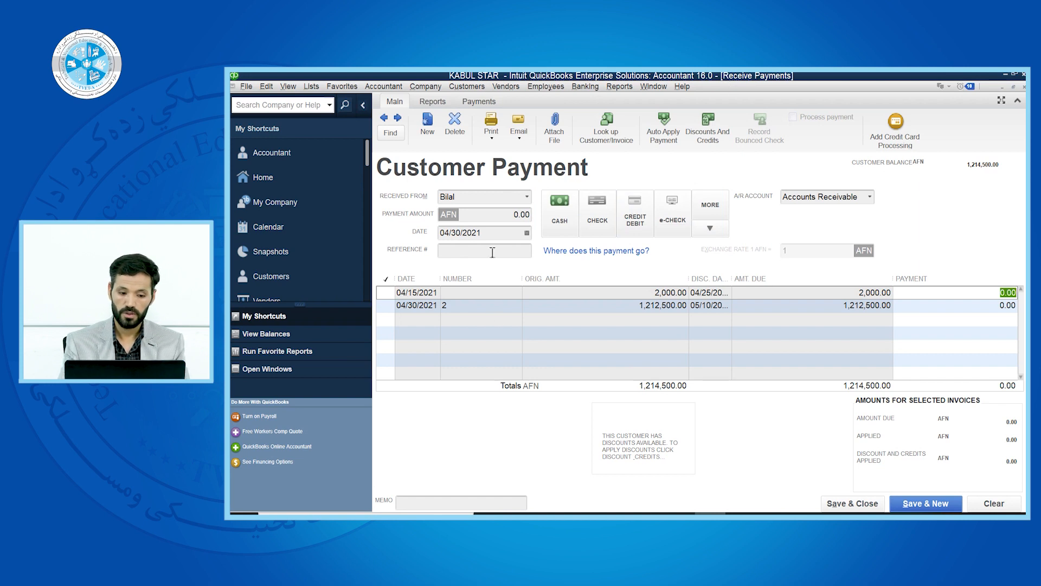
- Collapse the payment form's ribbon, restore the form to a floating window, and reposition it over the Customer Center
{"action": "left_click", "coordinate": [1018, 100]}
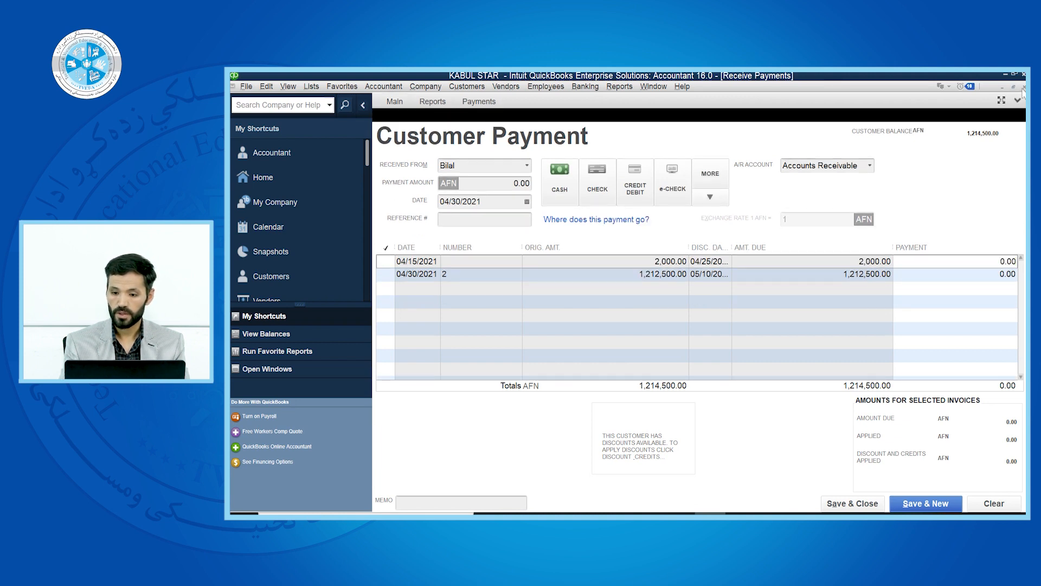
{"action": "left_click", "coordinate": [1013, 87]}
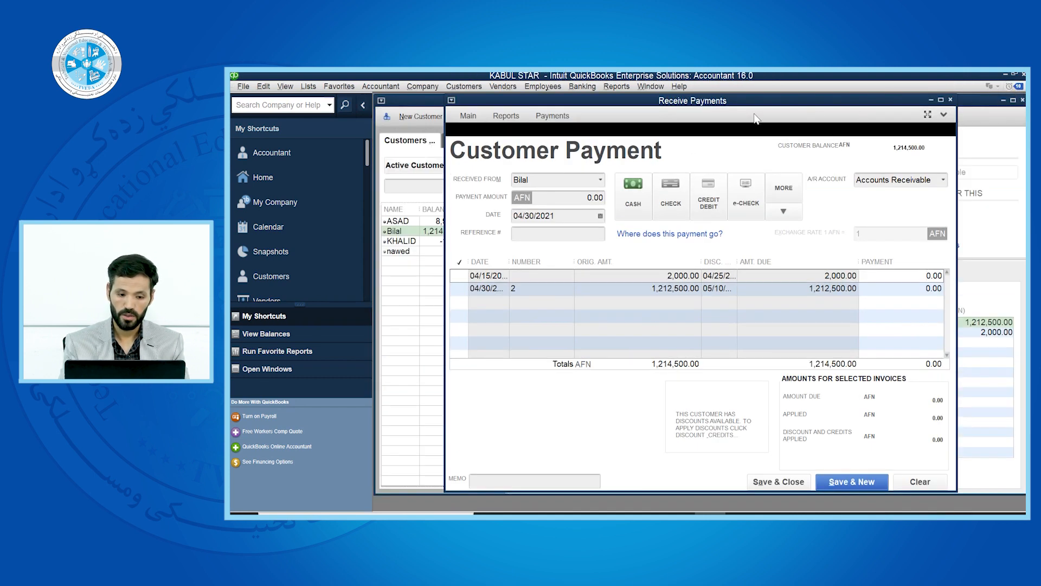
{"action": "left_click_drag", "start_coordinate": [772, 103], "coordinate": [693, 106]}
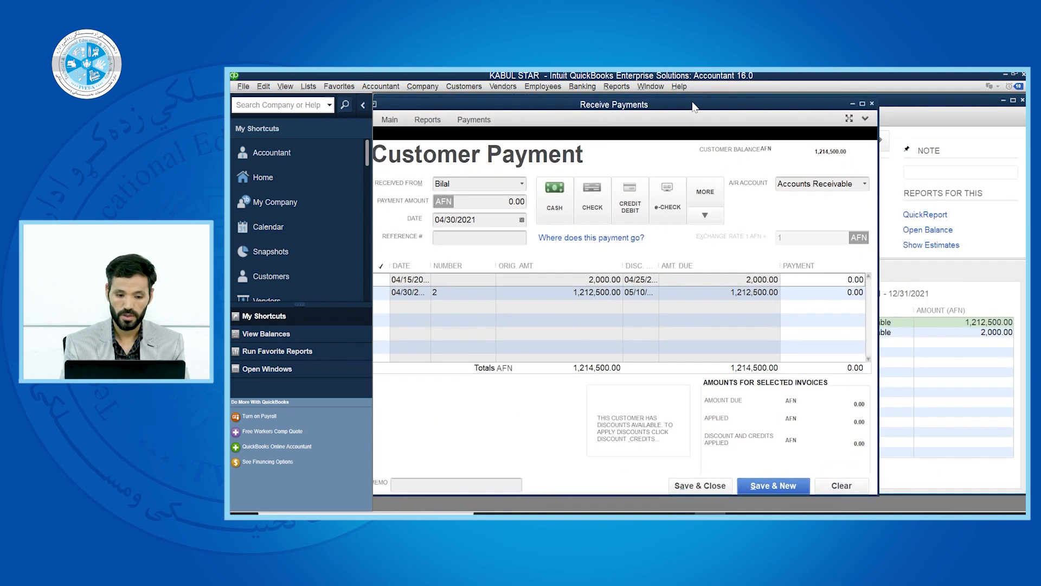
{"action": "left_click_drag", "start_coordinate": [736, 104], "coordinate": [799, 98]}
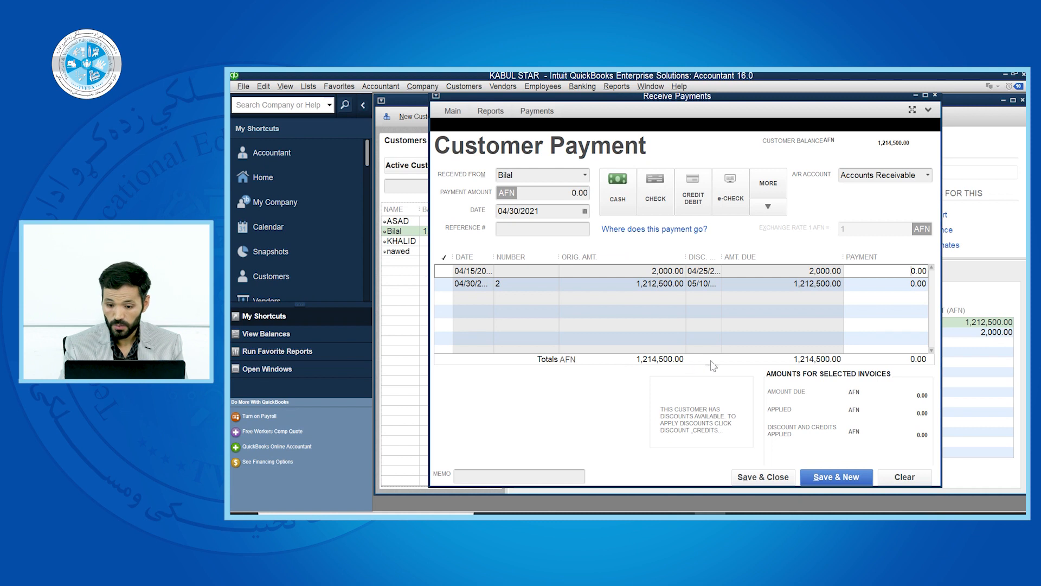
- Set the Bilal company payment amount to 2,300.00 AFN with Cash as the method, and save and close the payment
{"action": "left_click", "coordinate": [883, 296]}
{"action": "left_click", "coordinate": [888, 289]}
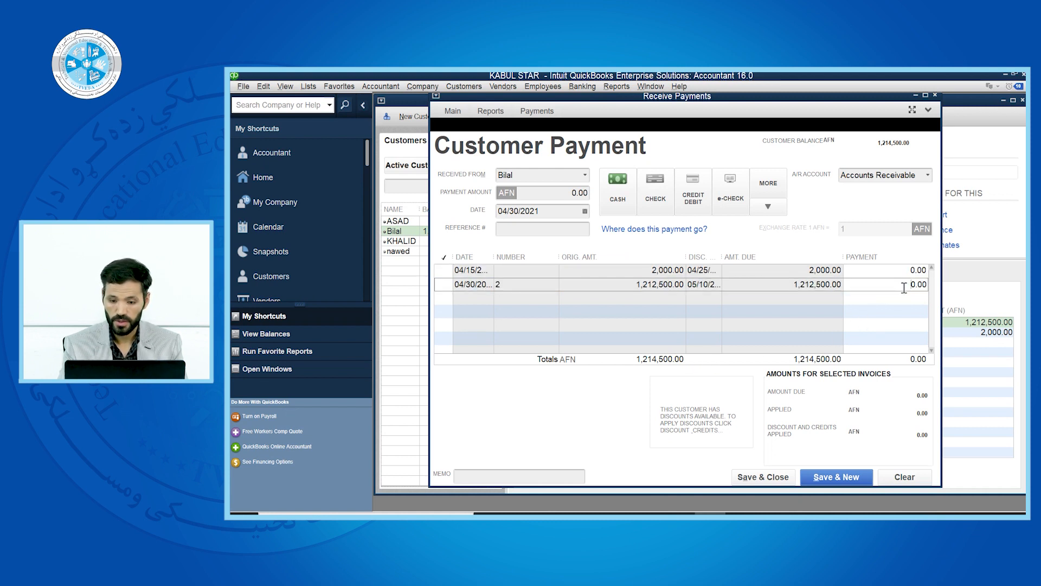
{"action": "left_click", "coordinate": [566, 191]}
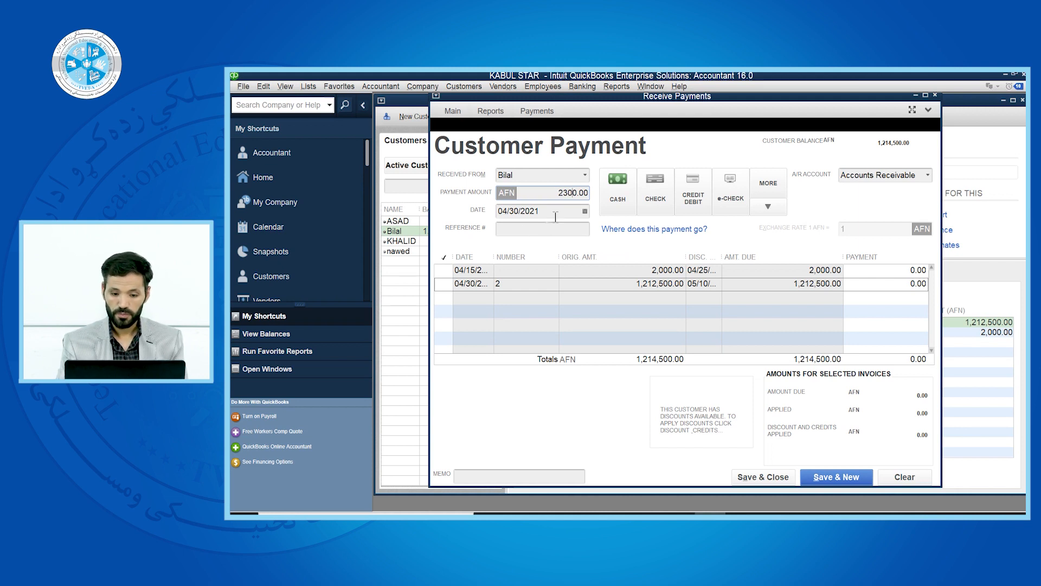
{"action": "left_click", "coordinate": [614, 199]}
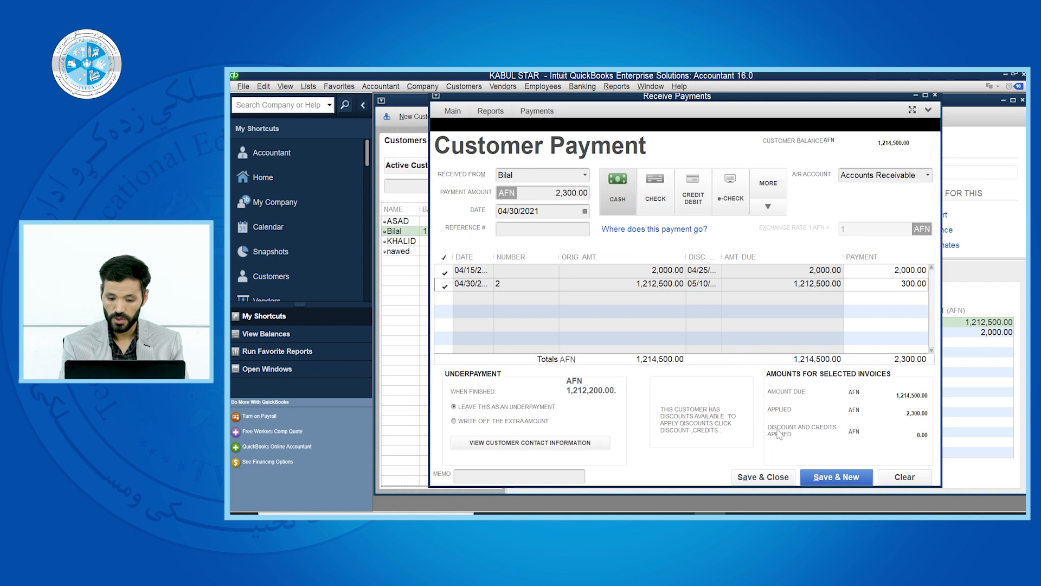
{"action": "left_click", "coordinate": [763, 478]}
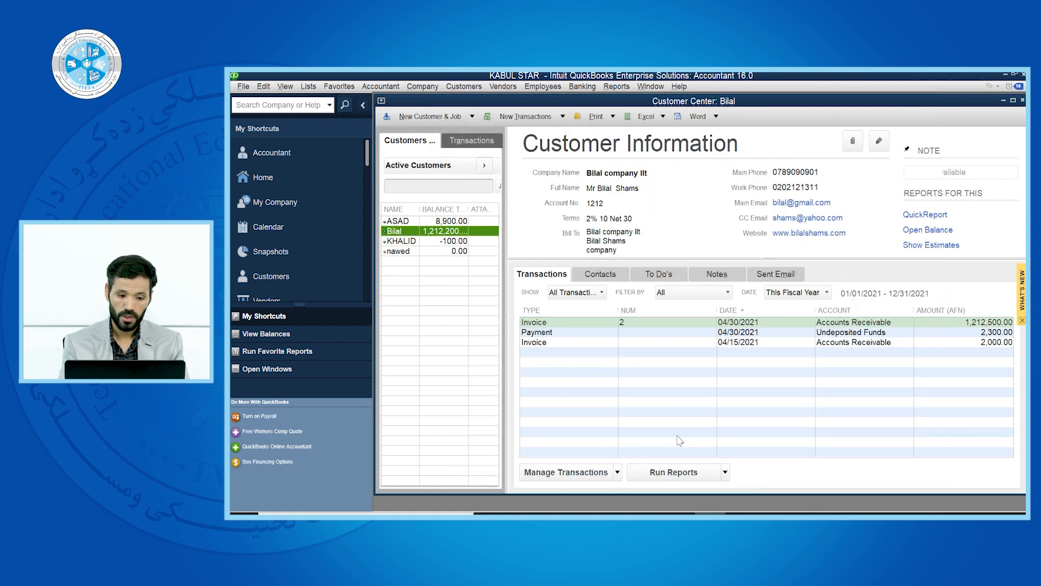